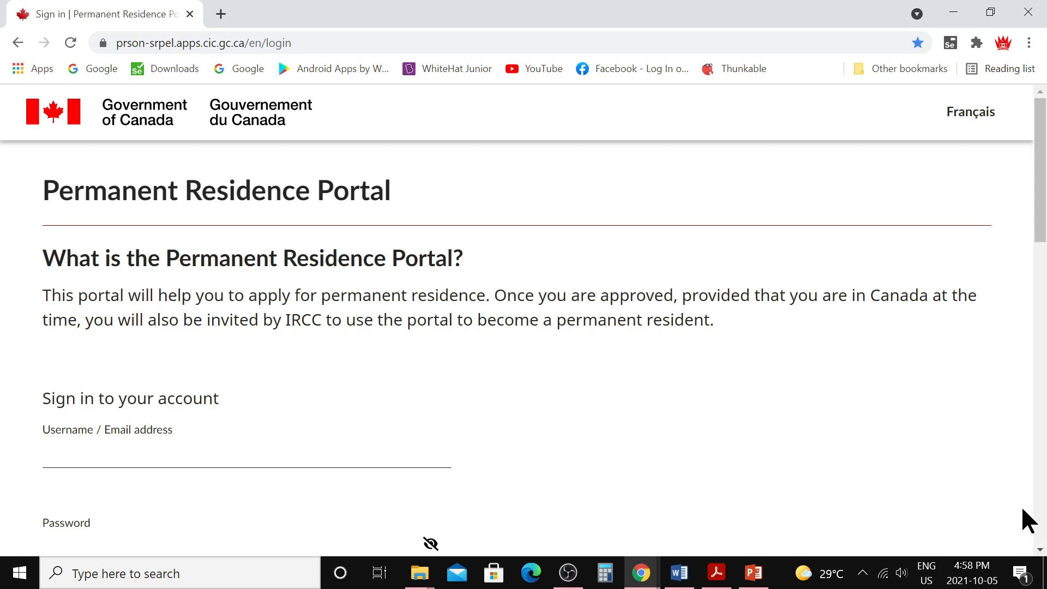
scroll(616, 422, down, 1)
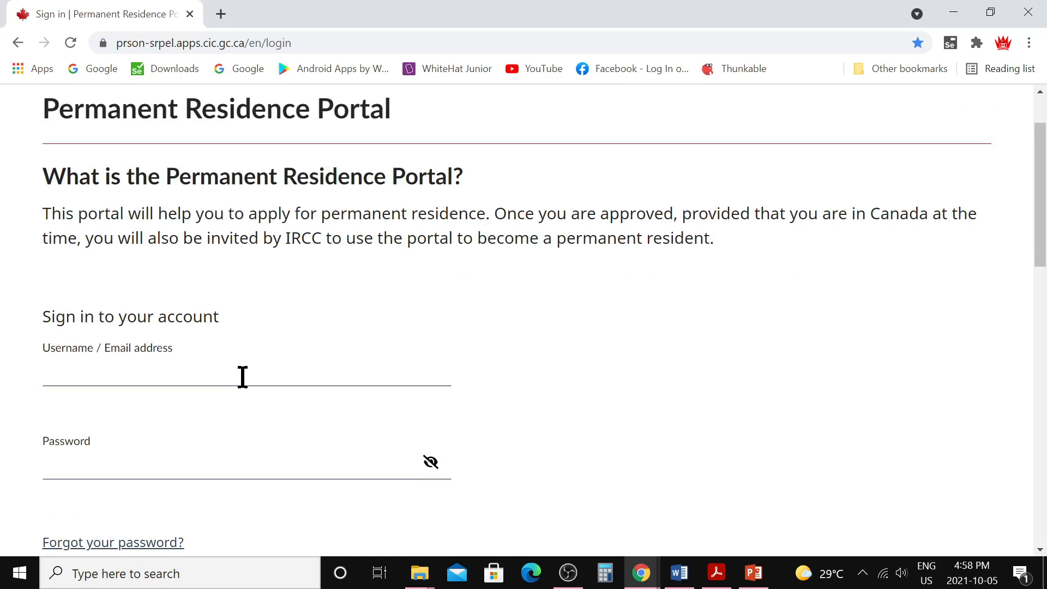
scroll(257, 497, down, 2)
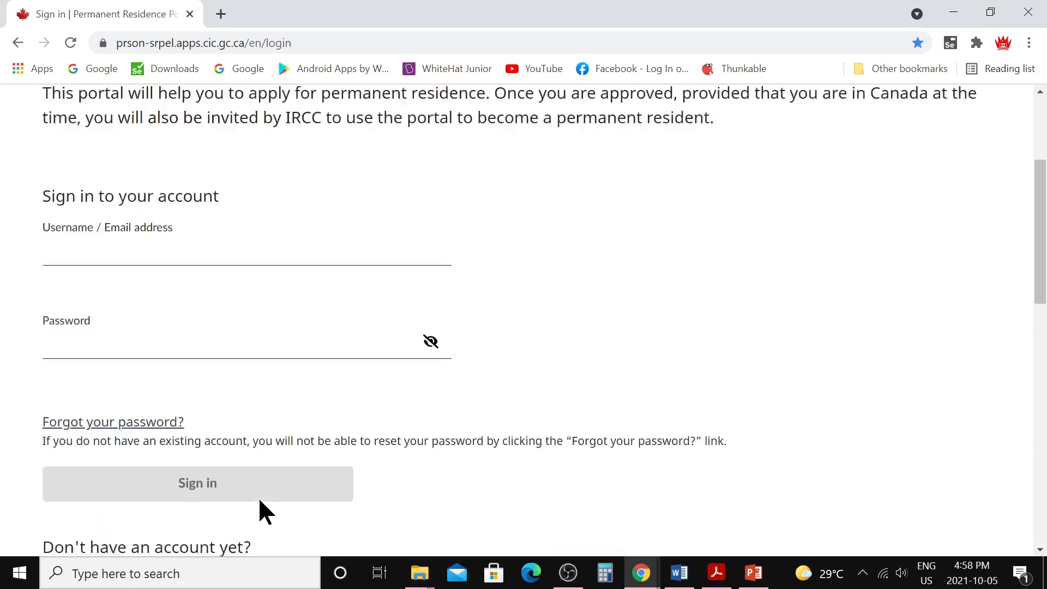
scroll(258, 496, down, 2)
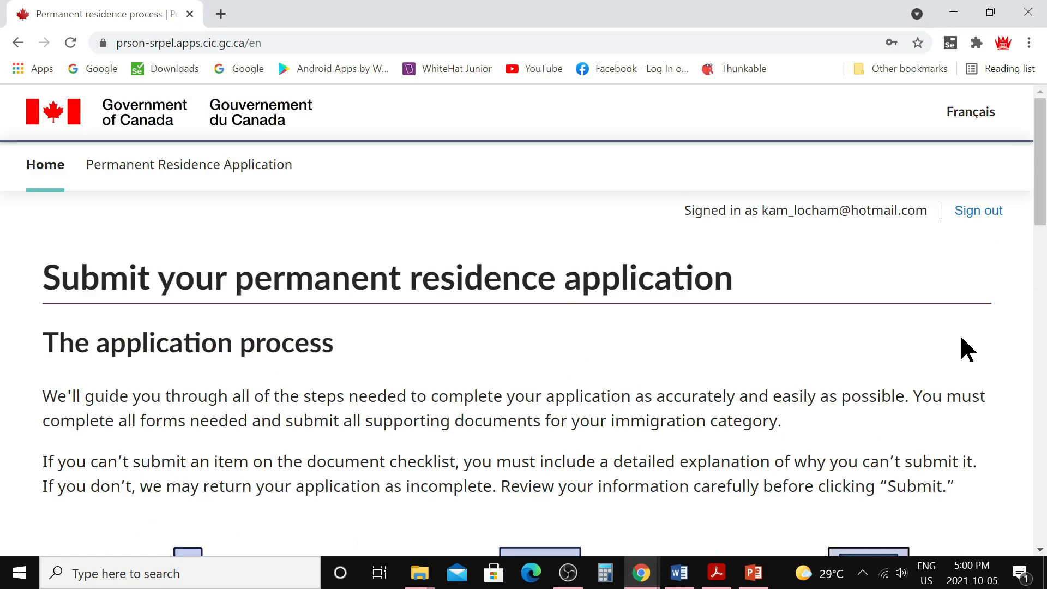
- View the account's existing permanent residence applications and open the Parents PR application
scroll(638, 342, down, 10)
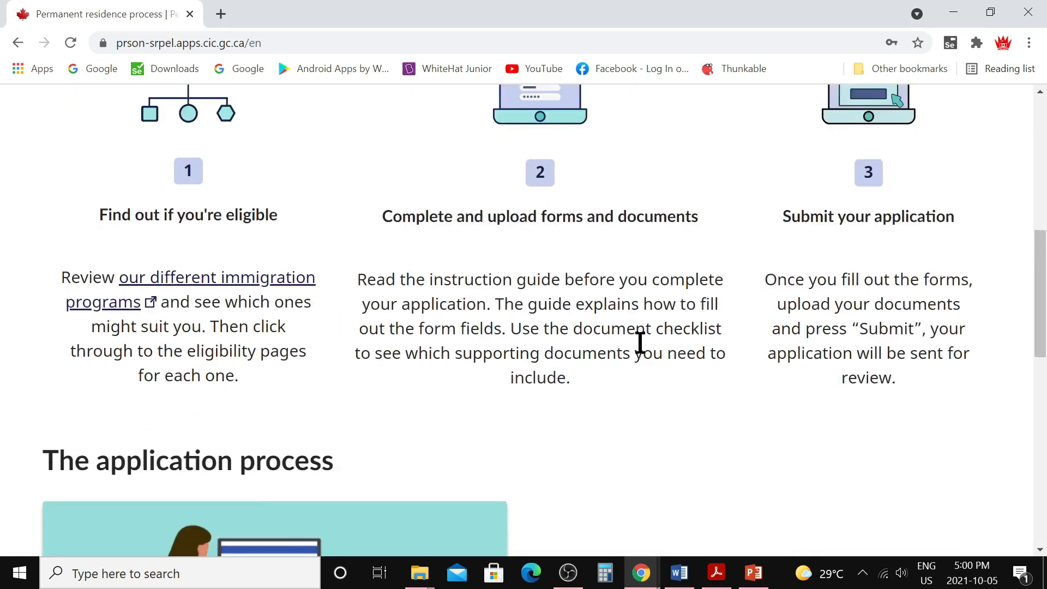
scroll(640, 342, down, 4)
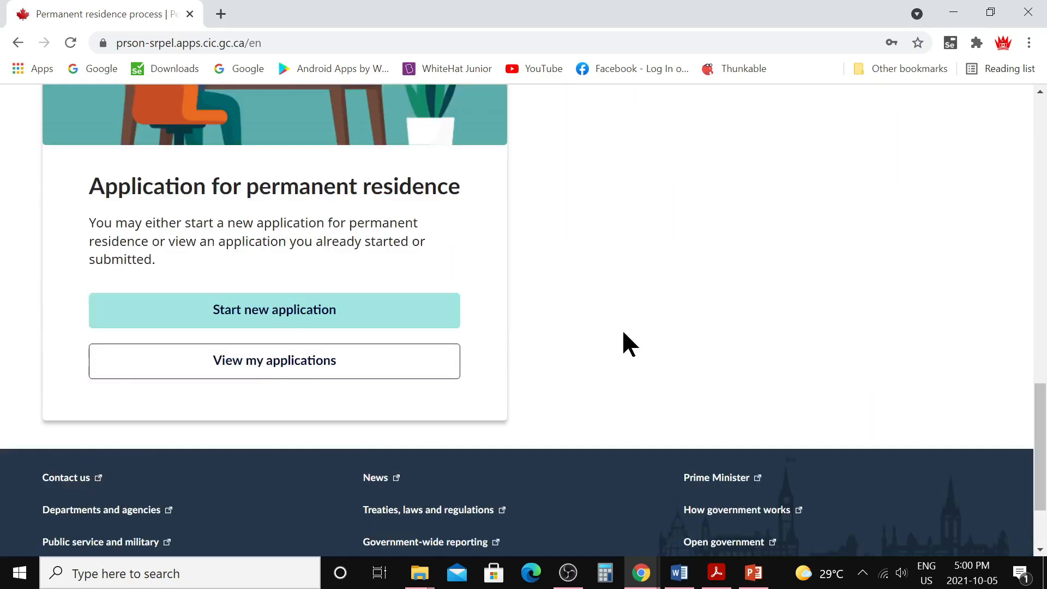
click(243, 375)
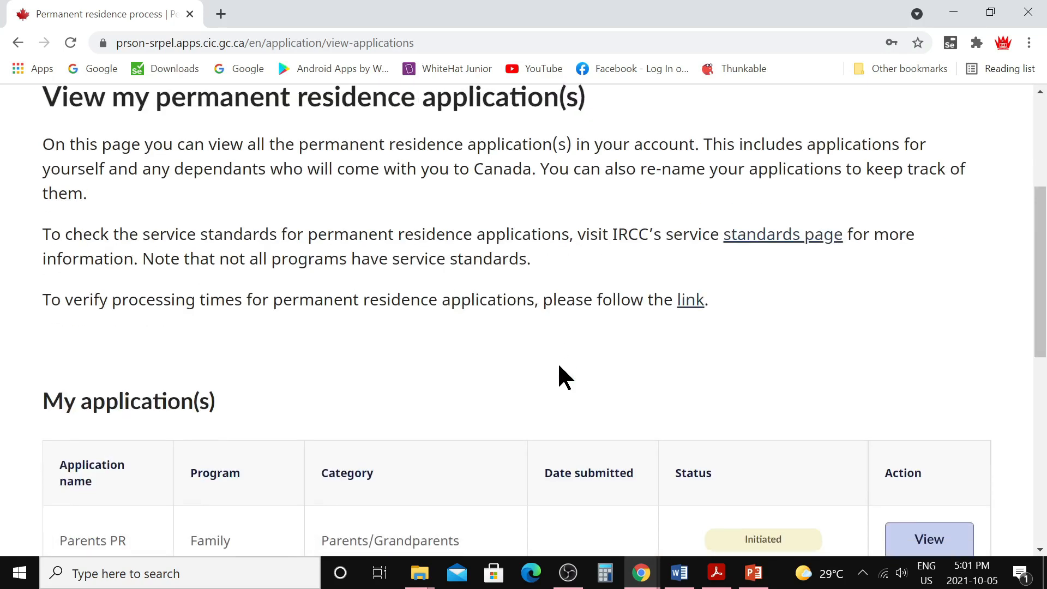
scroll(558, 368, down, 4)
scroll(560, 358, down, 2)
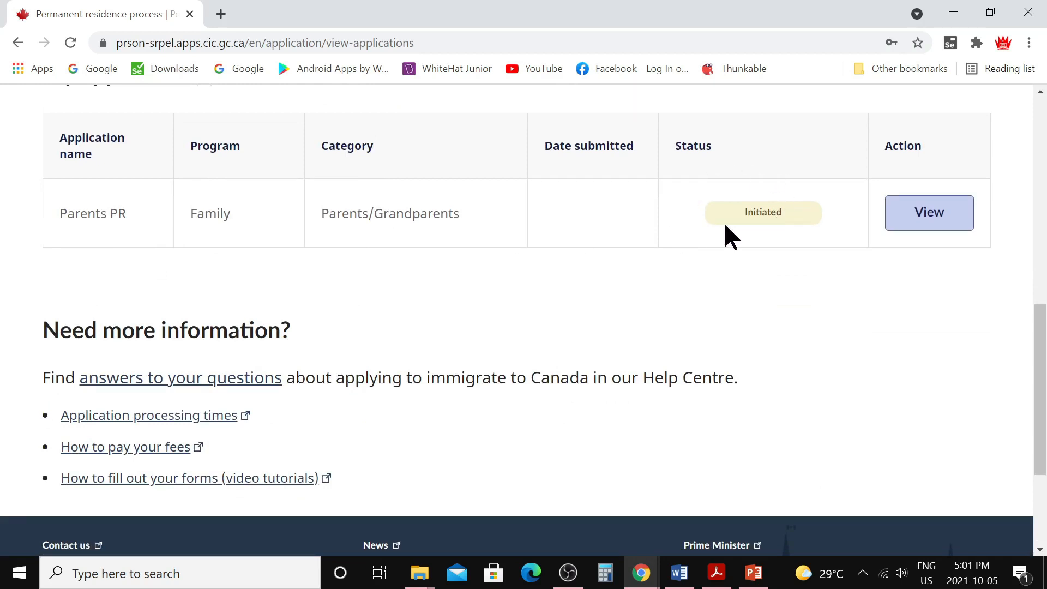
click(952, 219)
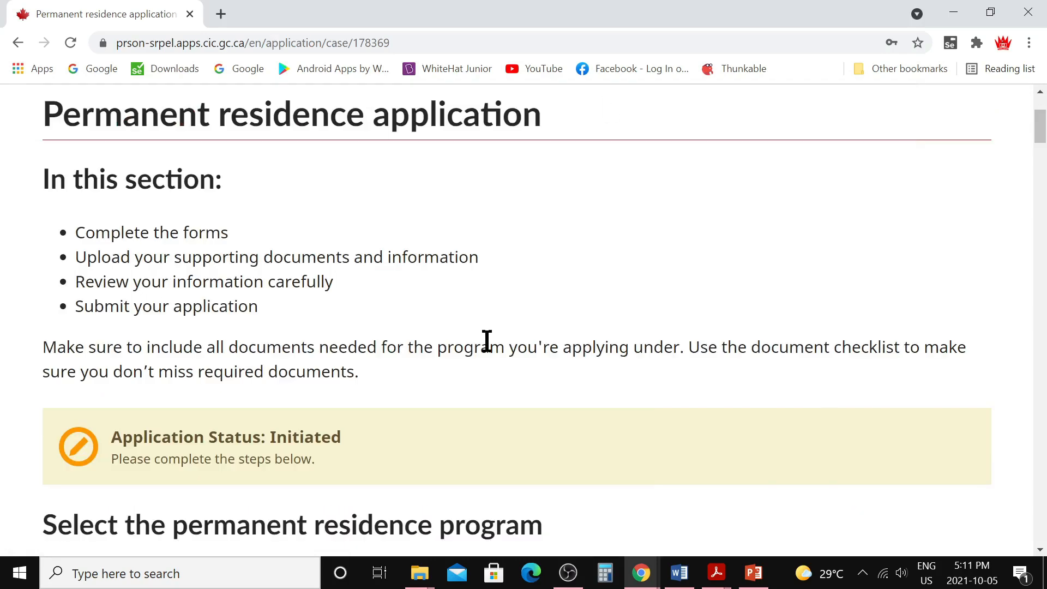
- Start the Generic Application Form for Canada (IMM 0008) and continue past its introduction page
scroll(487, 341, down, 9)
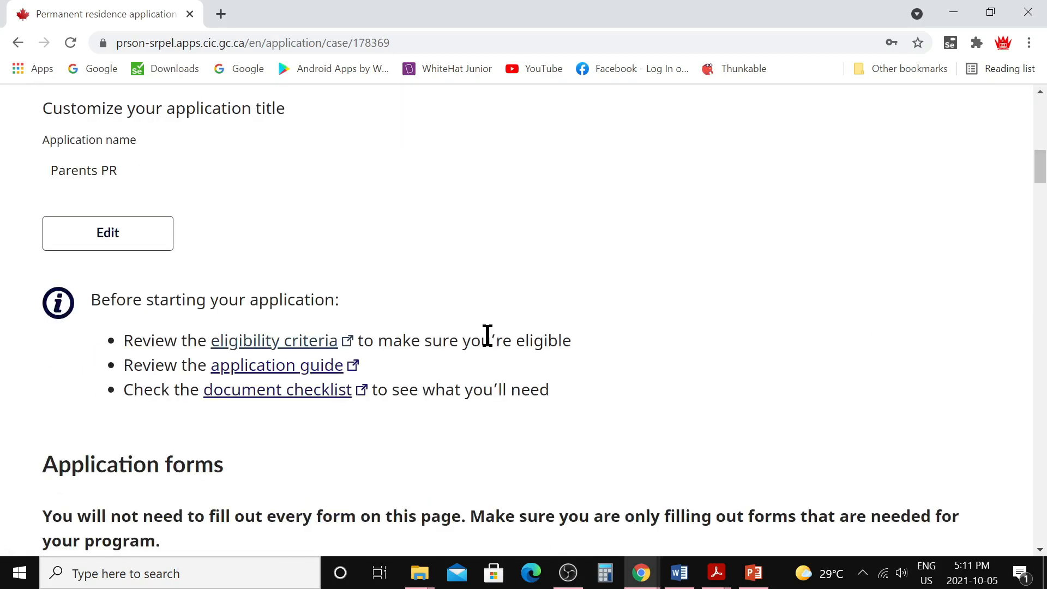
scroll(469, 316, up, 3)
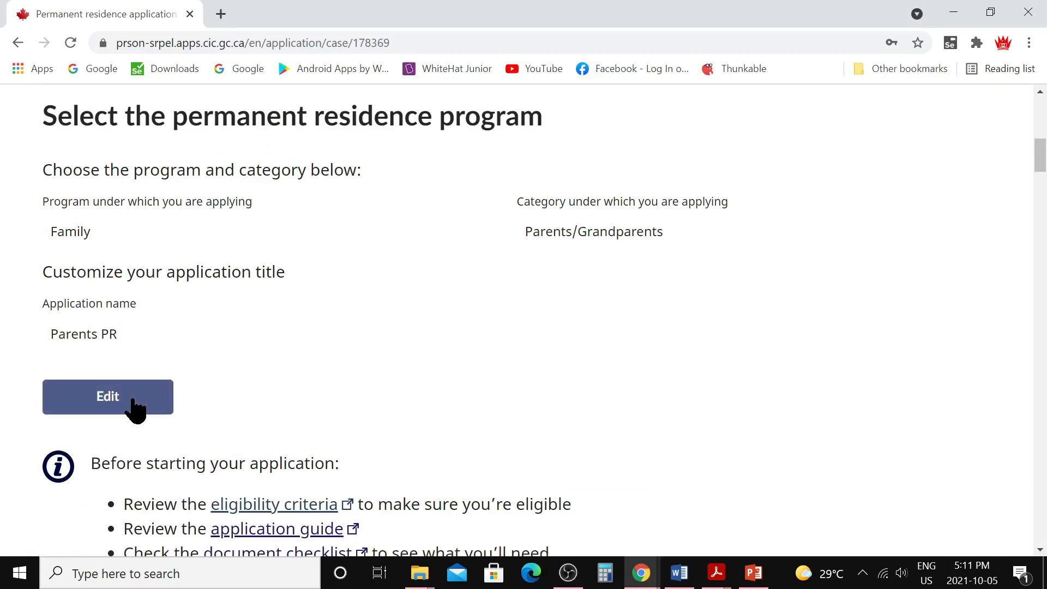
scroll(685, 305, down, 5)
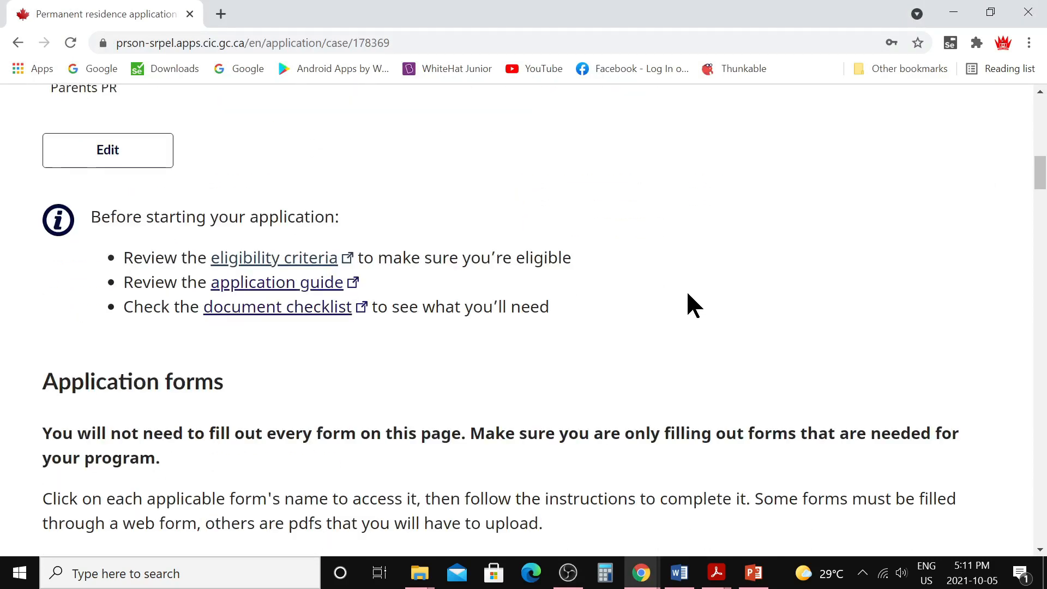
scroll(688, 295, down, 10)
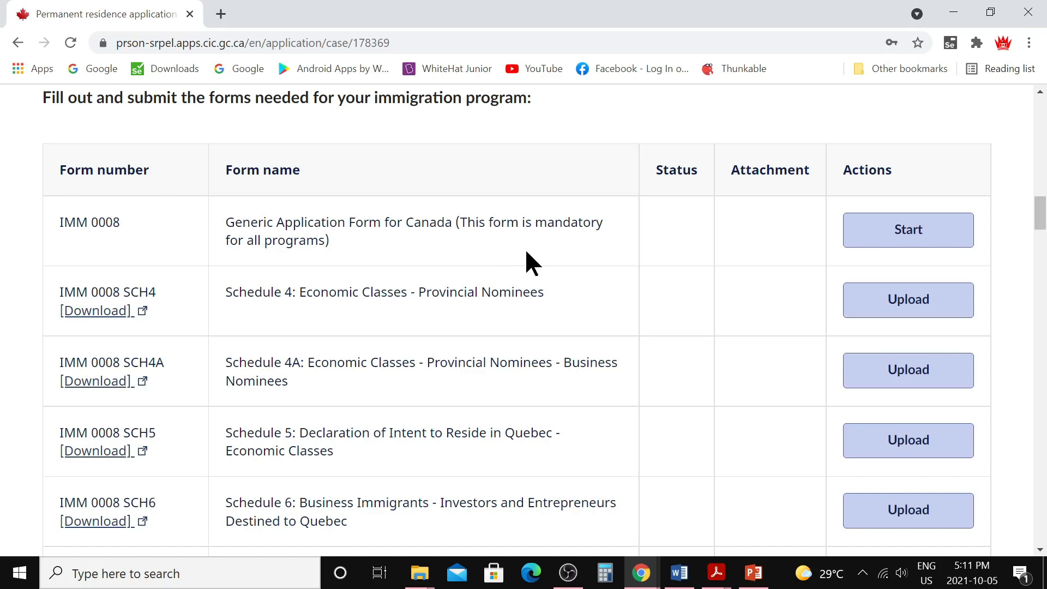
click(899, 240)
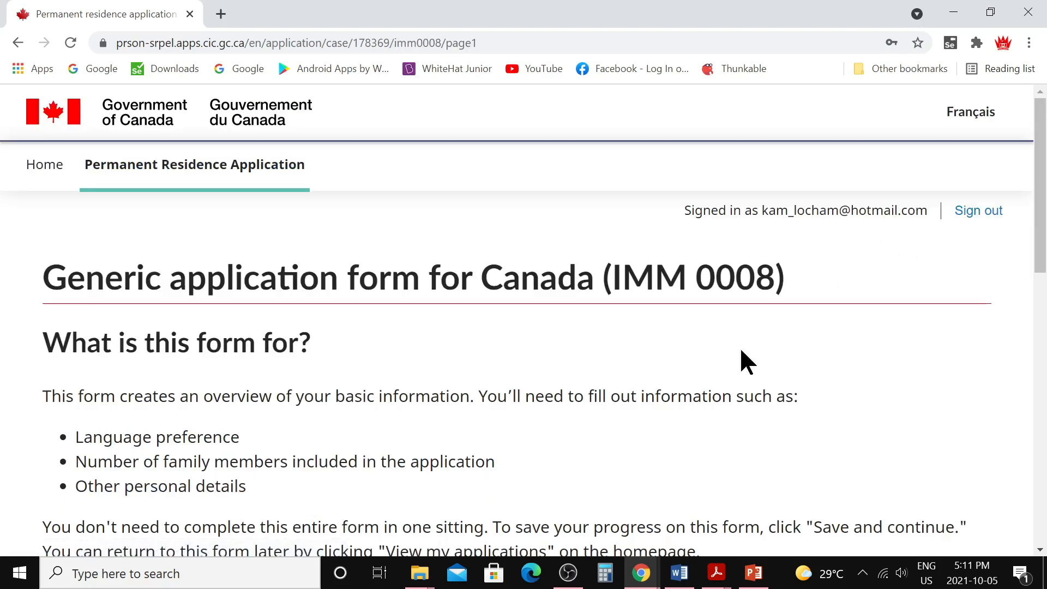
scroll(724, 354, down, 10)
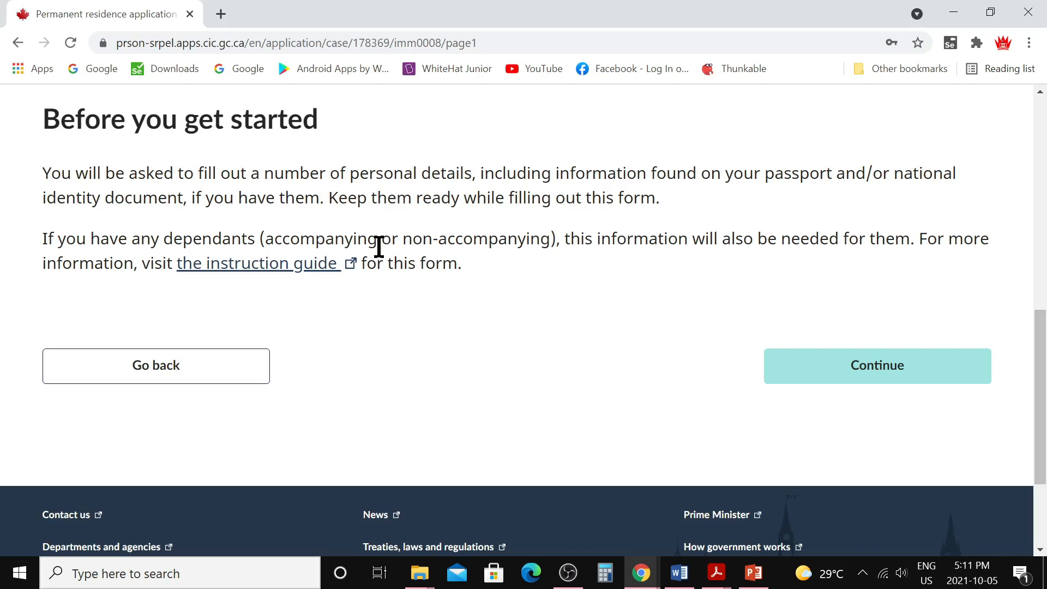
click(857, 375)
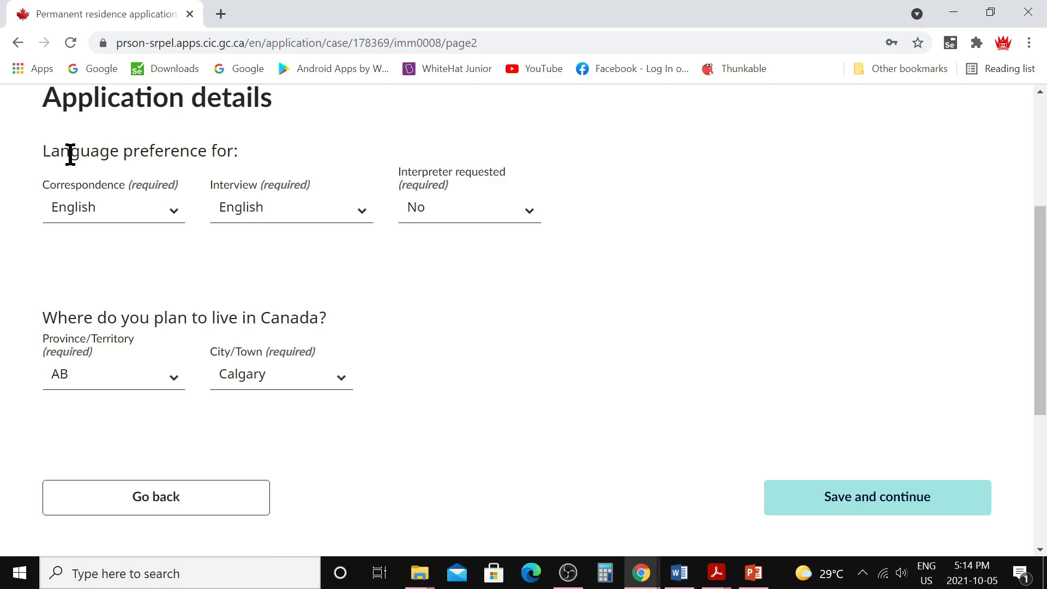
- Keep English for correspondence and interview, choose No for interpreter requested, and save the application details
click(168, 216)
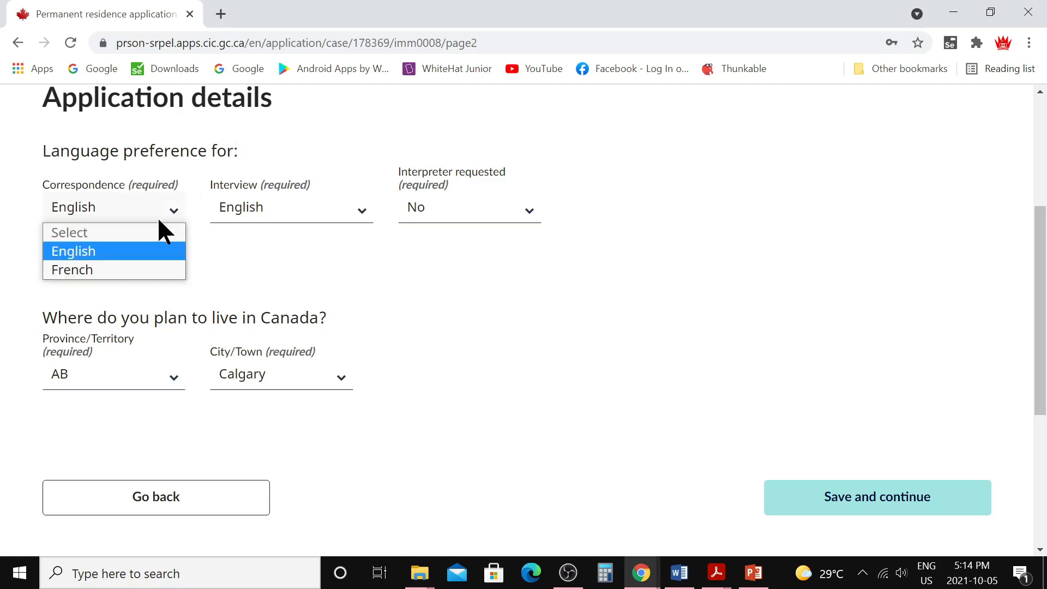
click(245, 246)
click(365, 214)
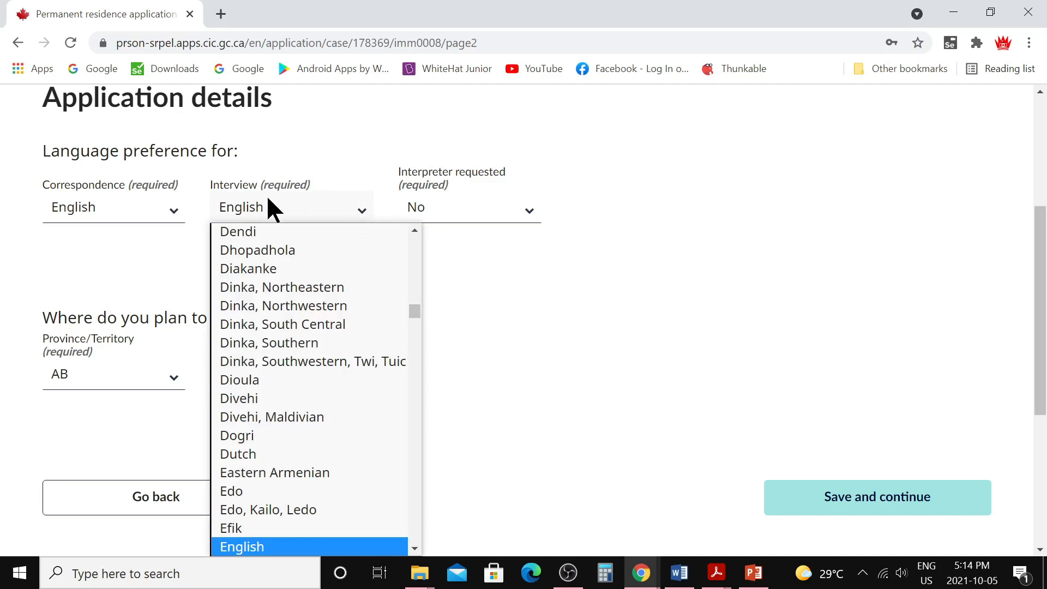
click(358, 145)
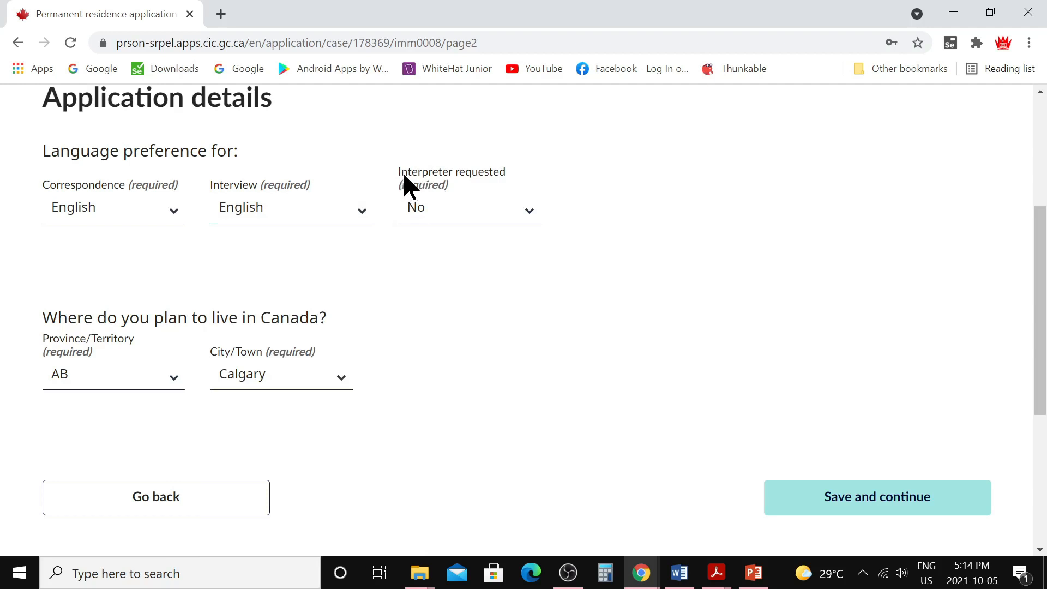
click(527, 211)
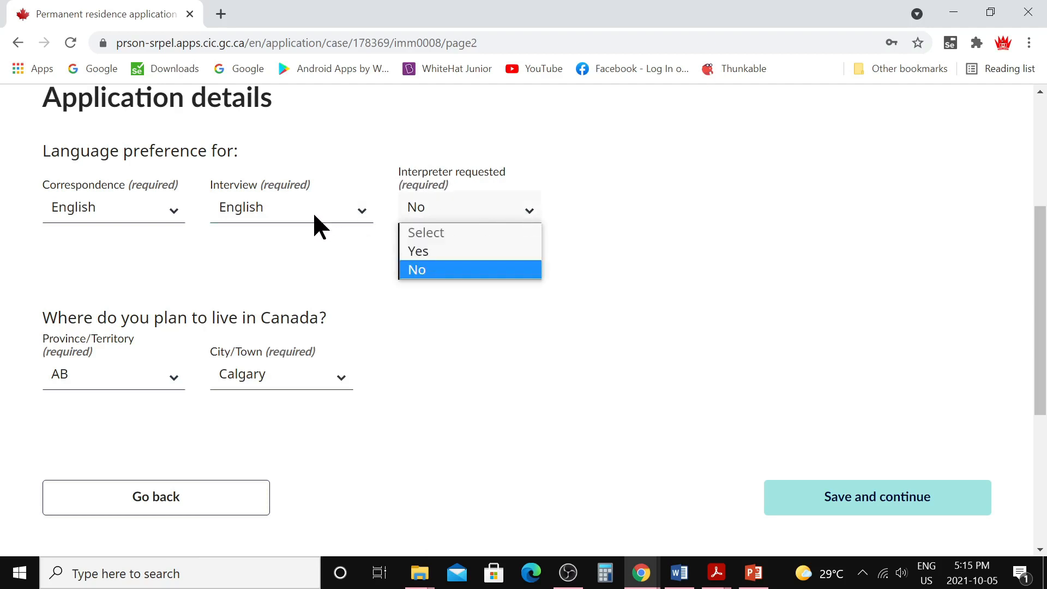
click(428, 270)
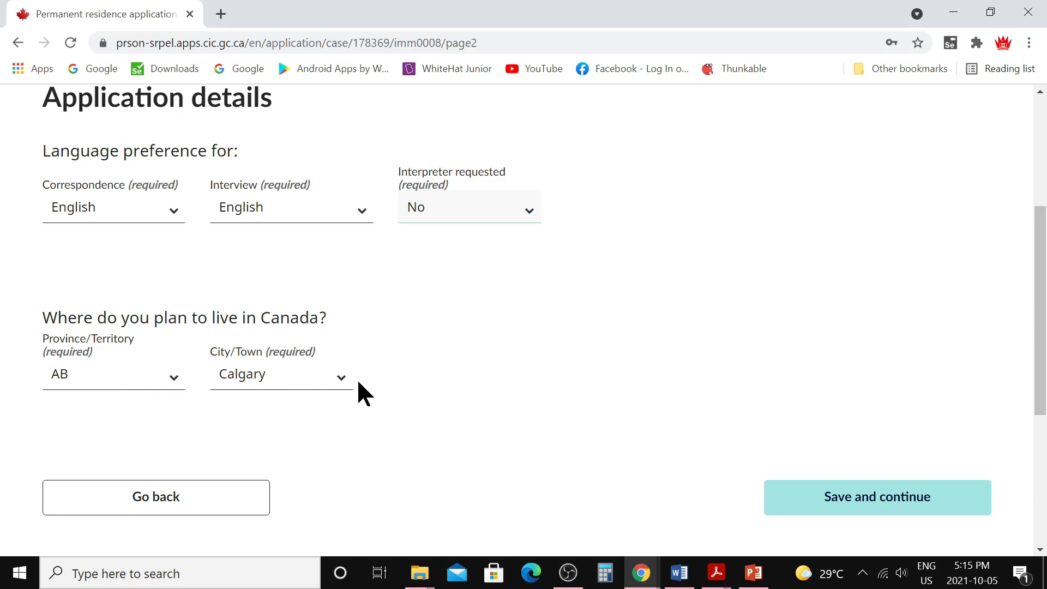
click(897, 499)
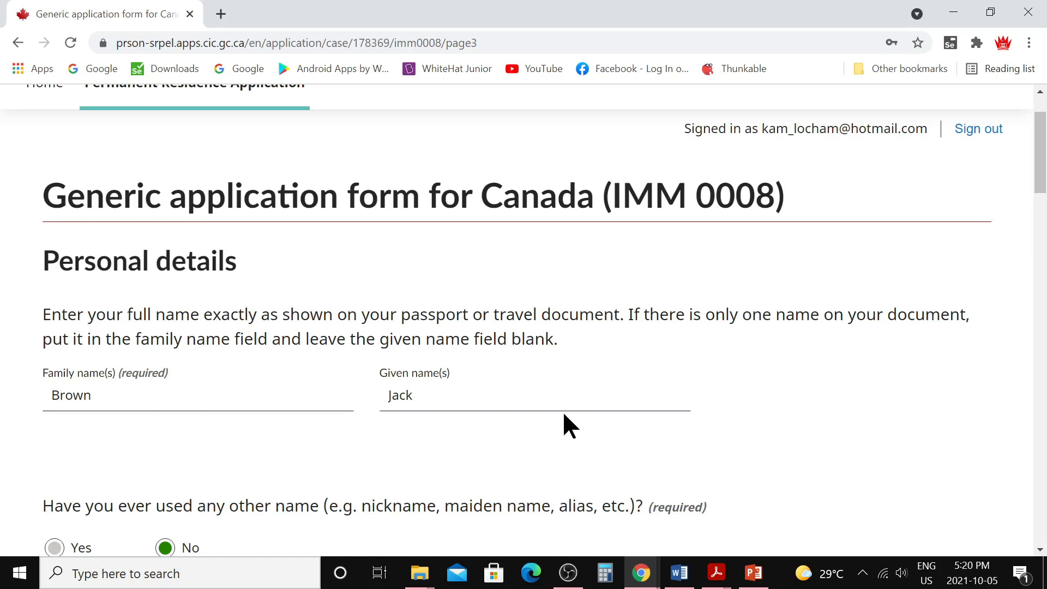
- Try the Yes answer for having used any other name, and set it back to No
scroll(563, 415, down, 2)
scroll(564, 414, down, 3)
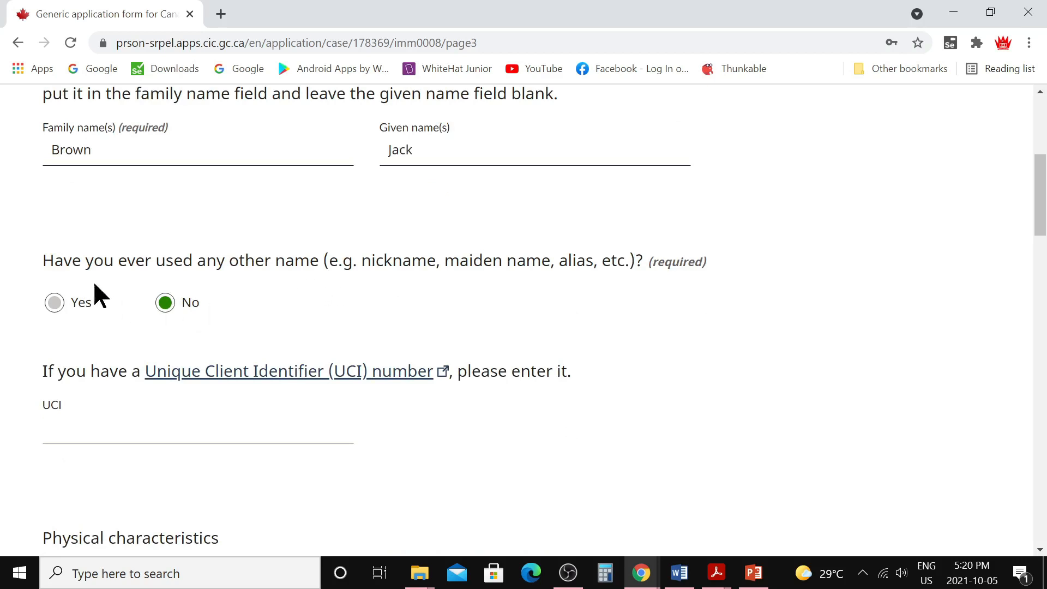
click(56, 303)
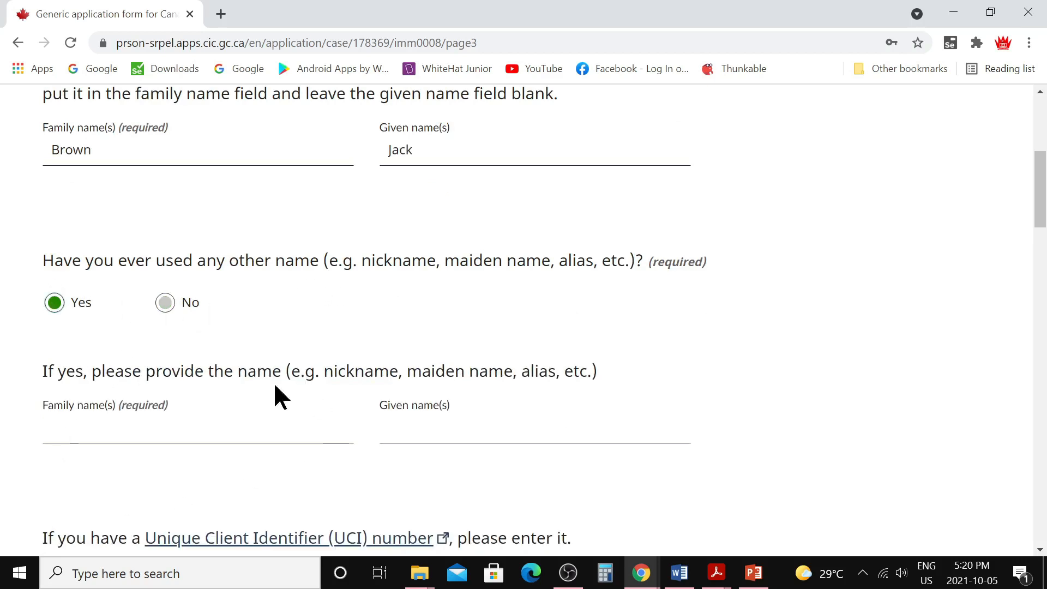
click(165, 303)
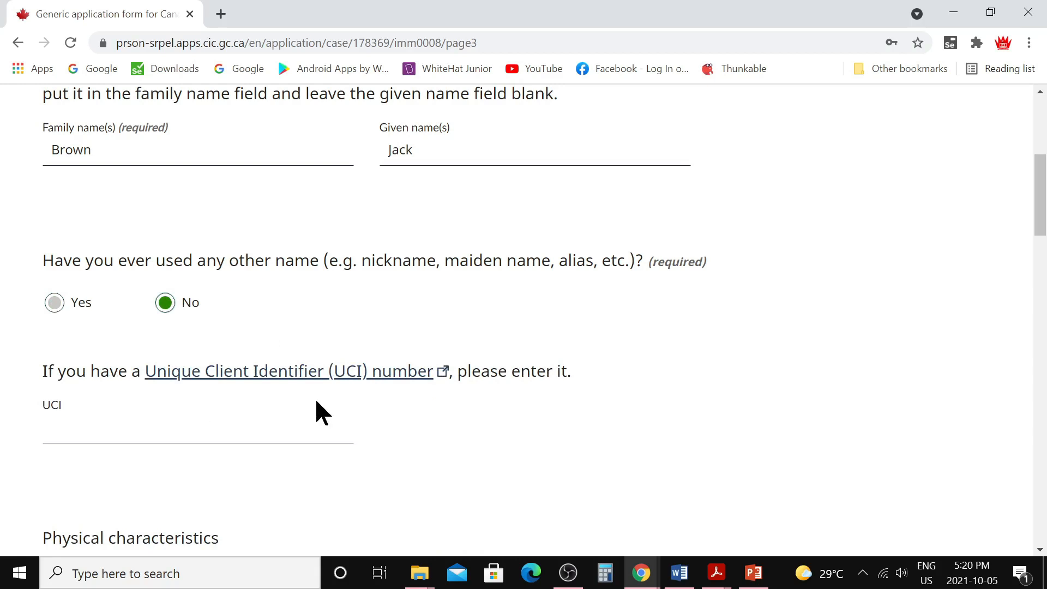
- Review the physical, birth and citizenship details, and choose Citizen as the status in the current country of residence
scroll(314, 412, down, 4)
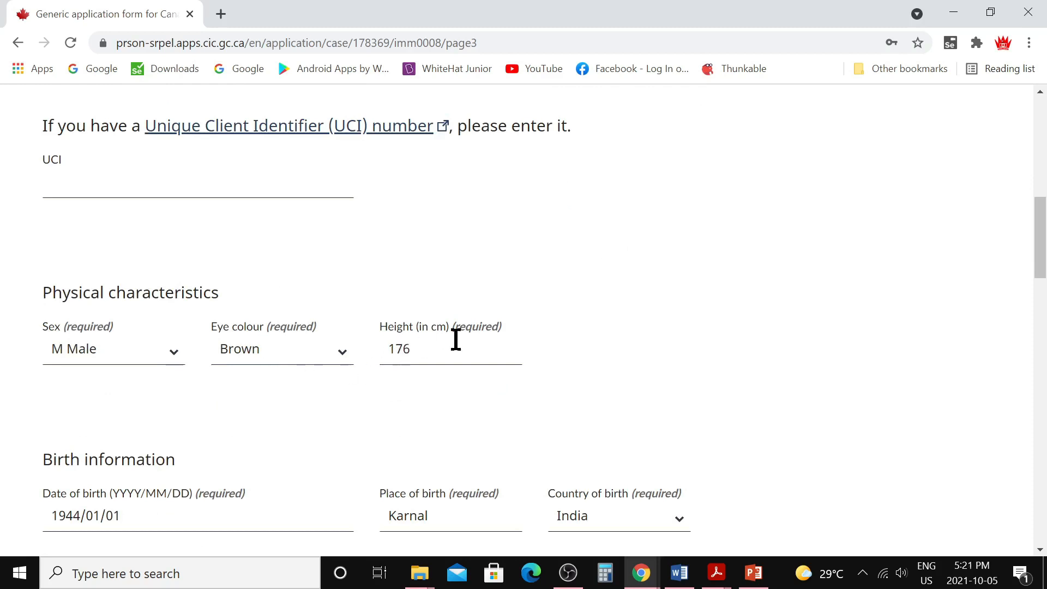
scroll(452, 371, down, 5)
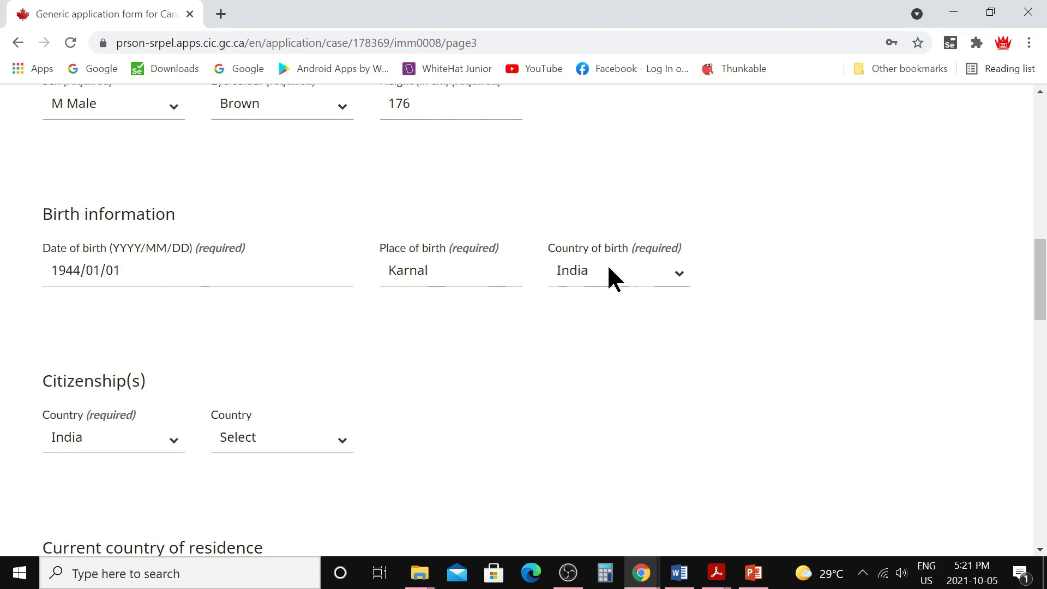
scroll(532, 333, down, 3)
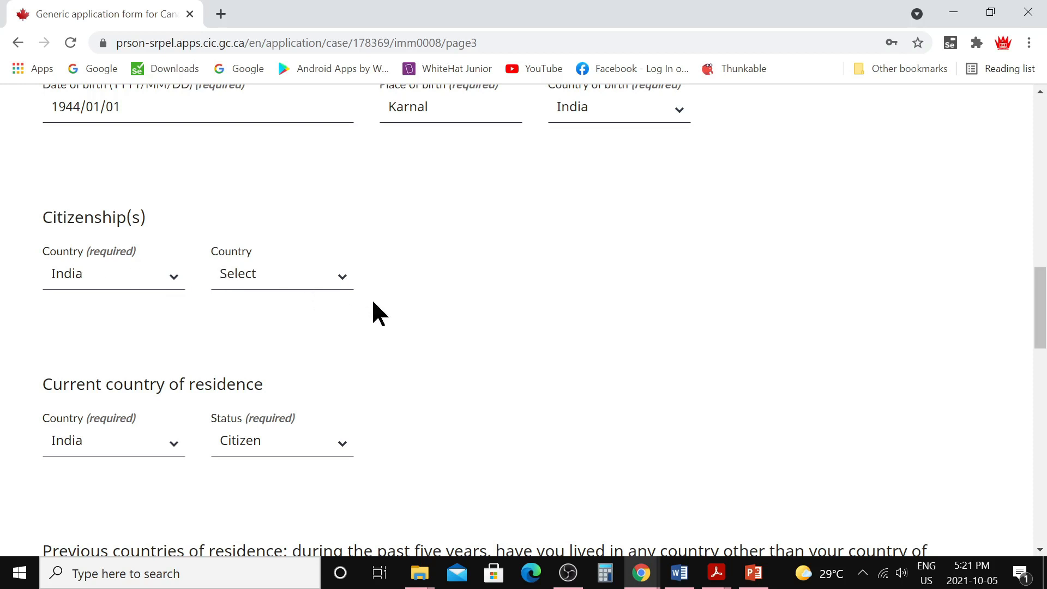
scroll(414, 313, down, 3)
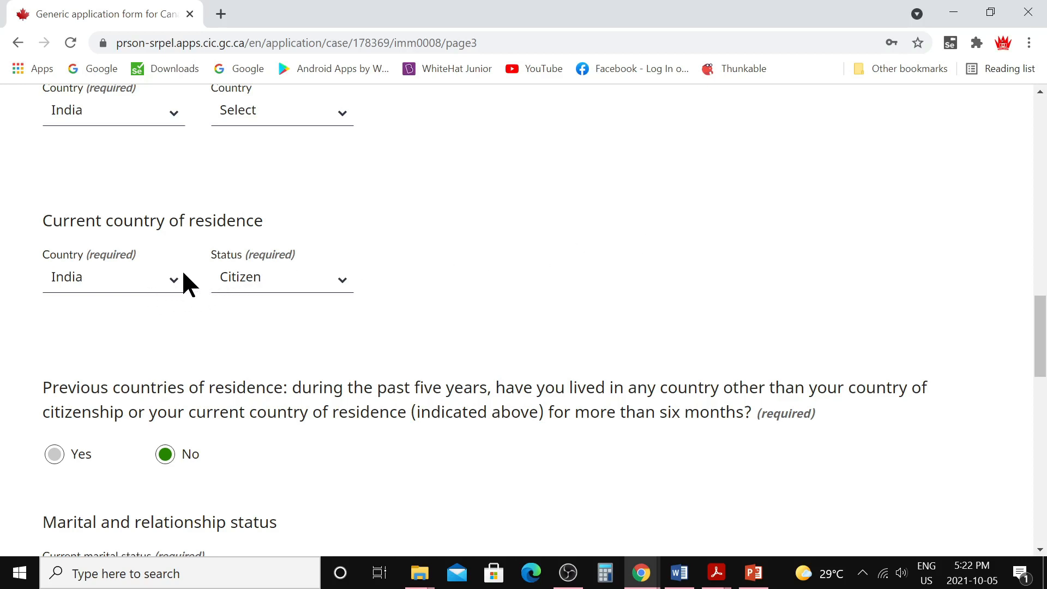
click(343, 281)
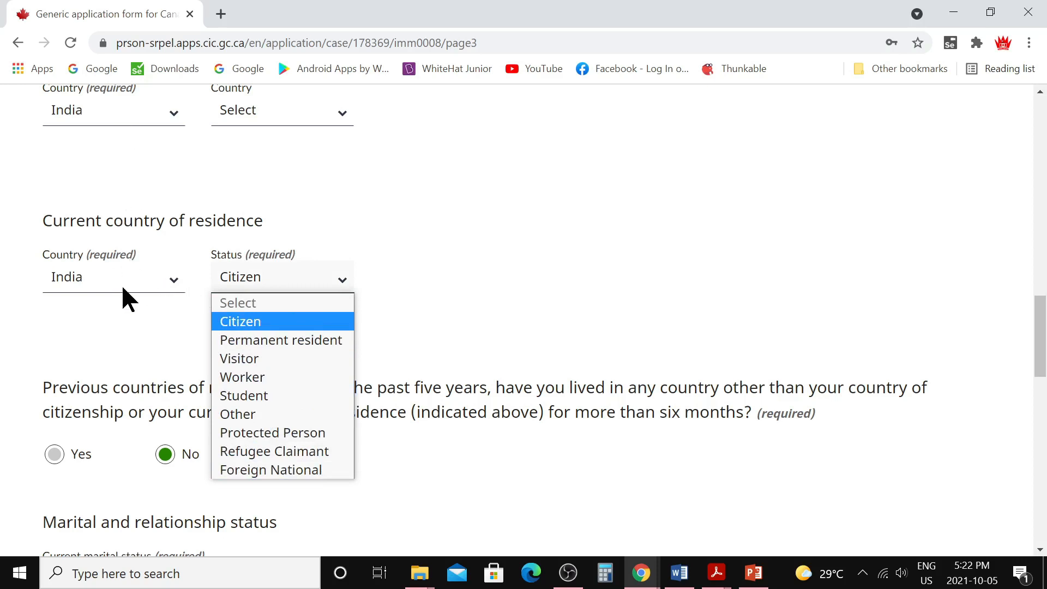
click(251, 321)
- Try the Yes answer for previous countries of residence in the past five years, and set it back to No
scroll(396, 305, down, 3)
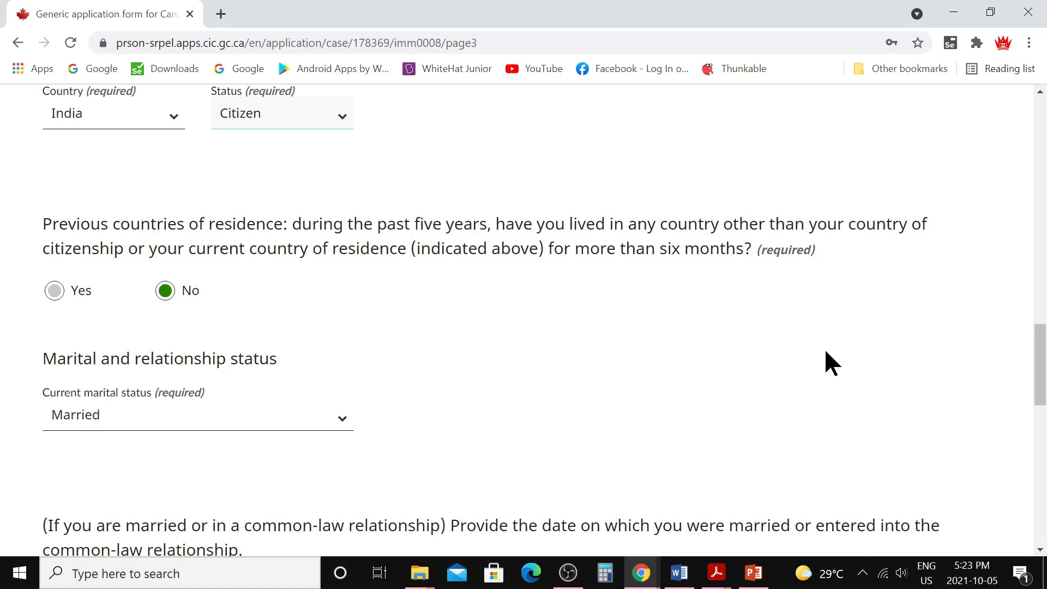
click(49, 289)
click(52, 290)
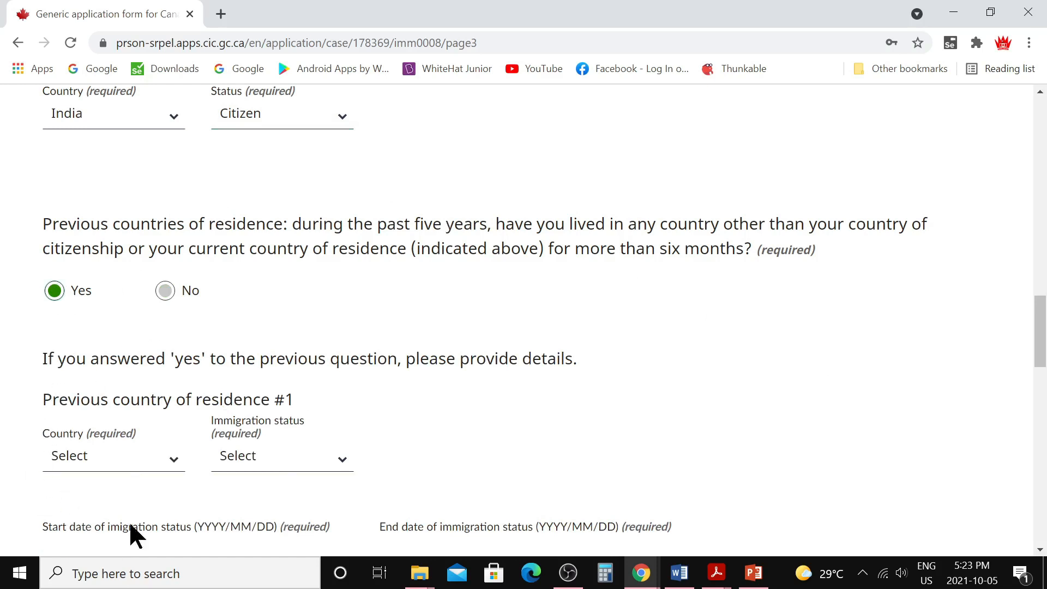
click(163, 292)
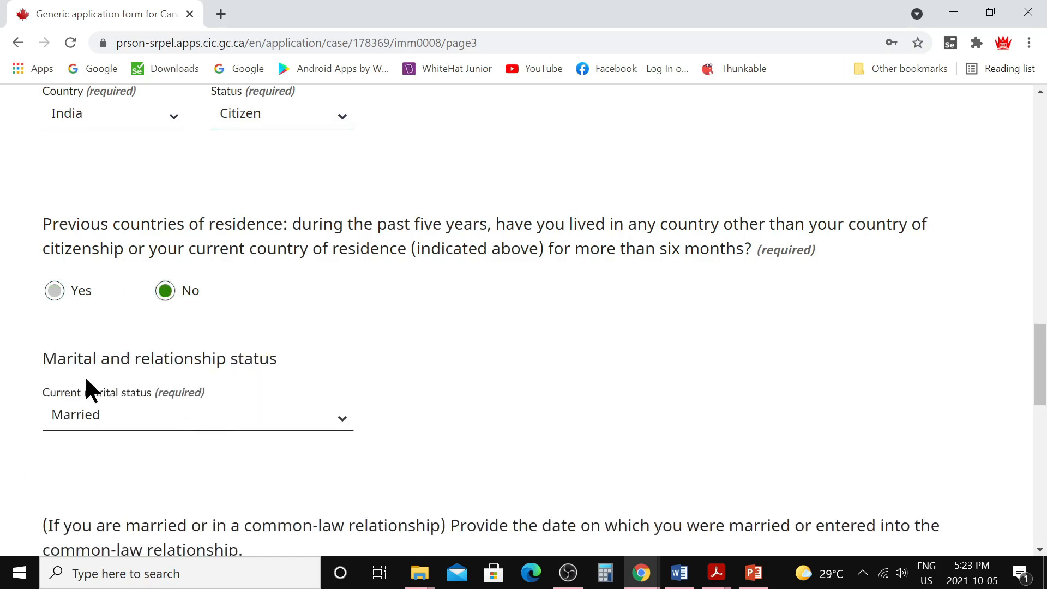
- Choose Married as the current marital status and review the marriage date, spouse name and previous relationship answer
click(338, 420)
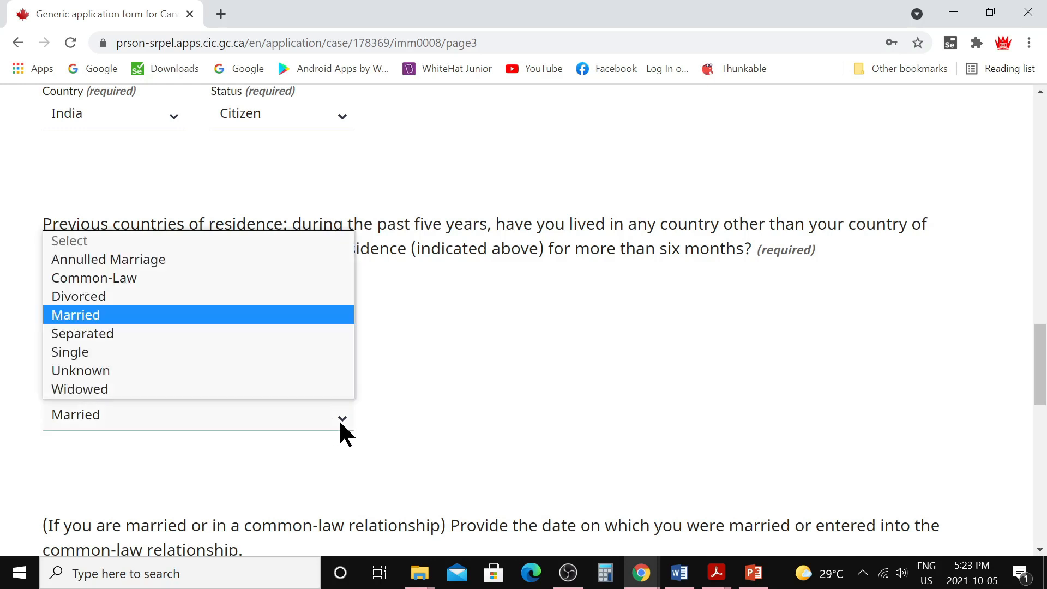
click(101, 317)
scroll(298, 344, down, 6)
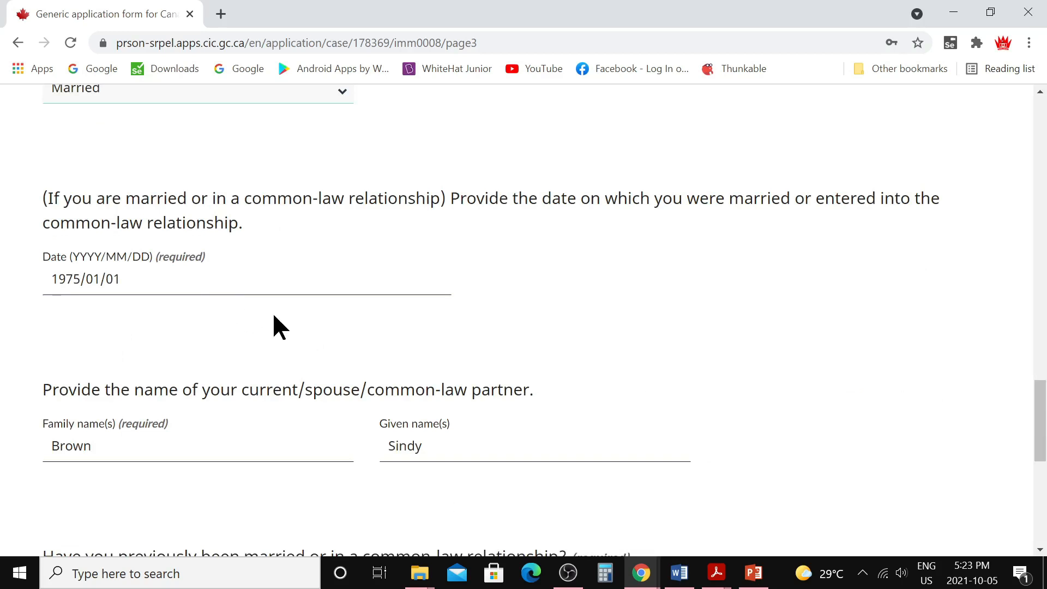
scroll(273, 309, down, 3)
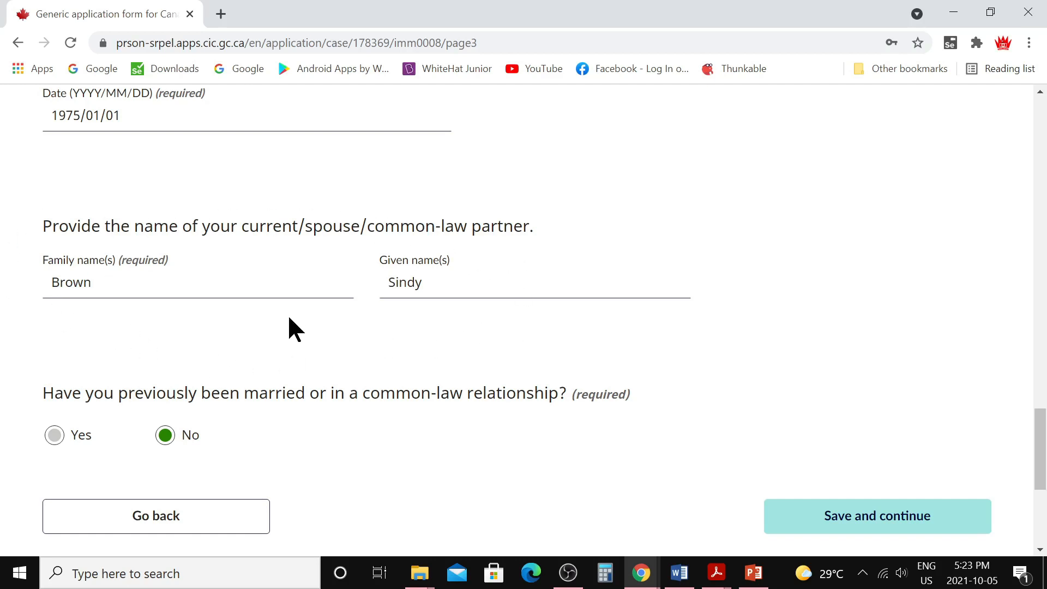
- Try the Yes answer for a previous marriage or common-law relationship, set it back to No, and save the page
scroll(287, 316, down, 3)
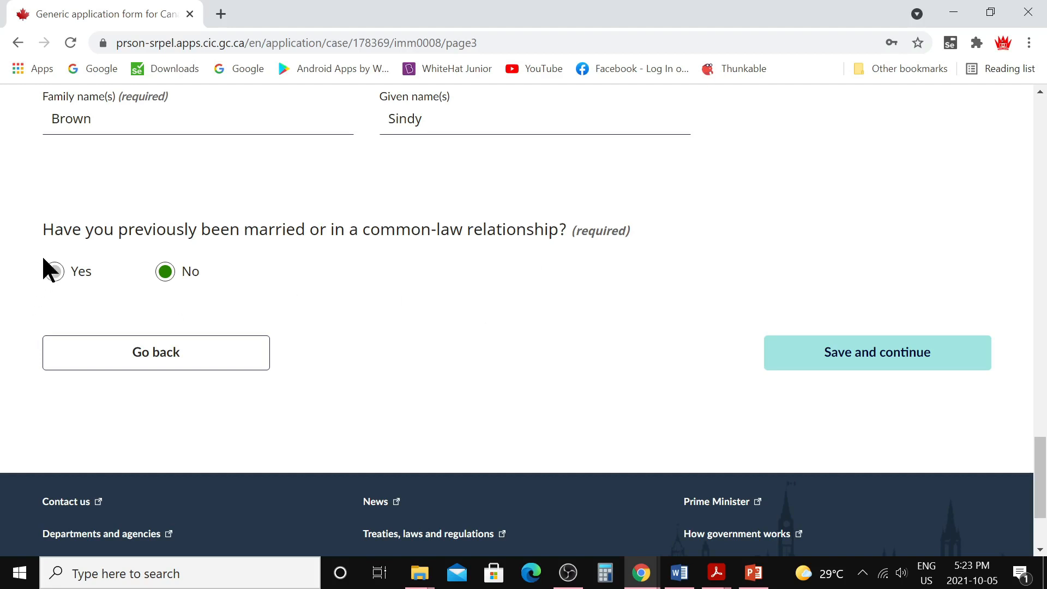
click(54, 271)
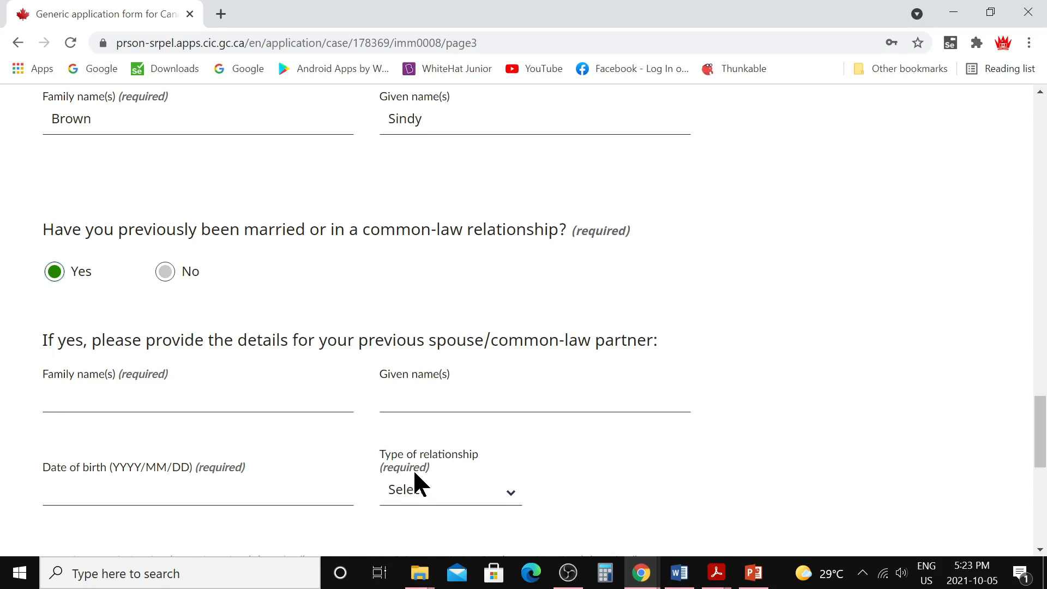
click(165, 272)
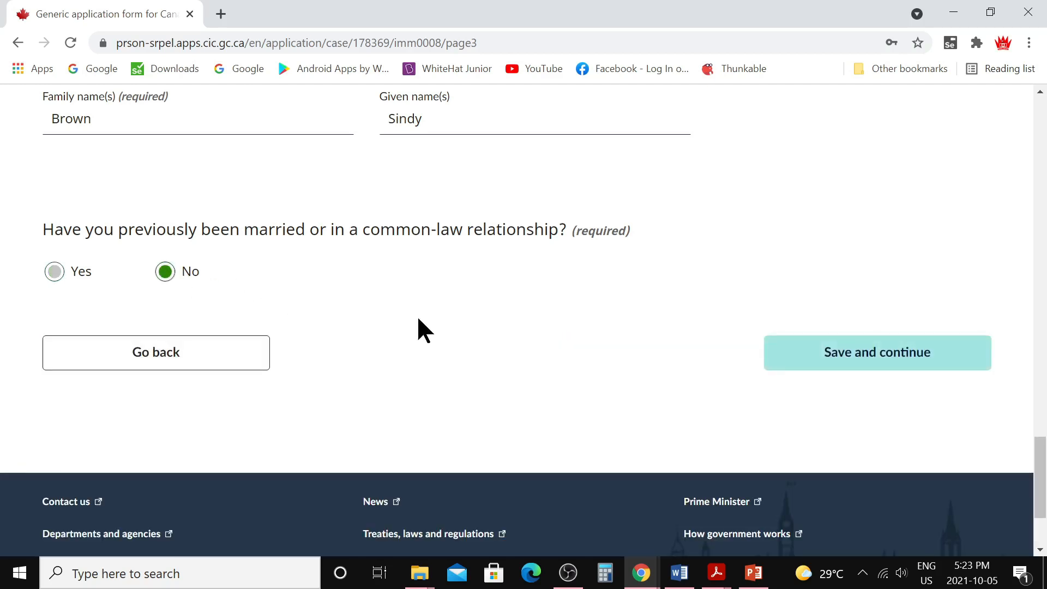
click(926, 364)
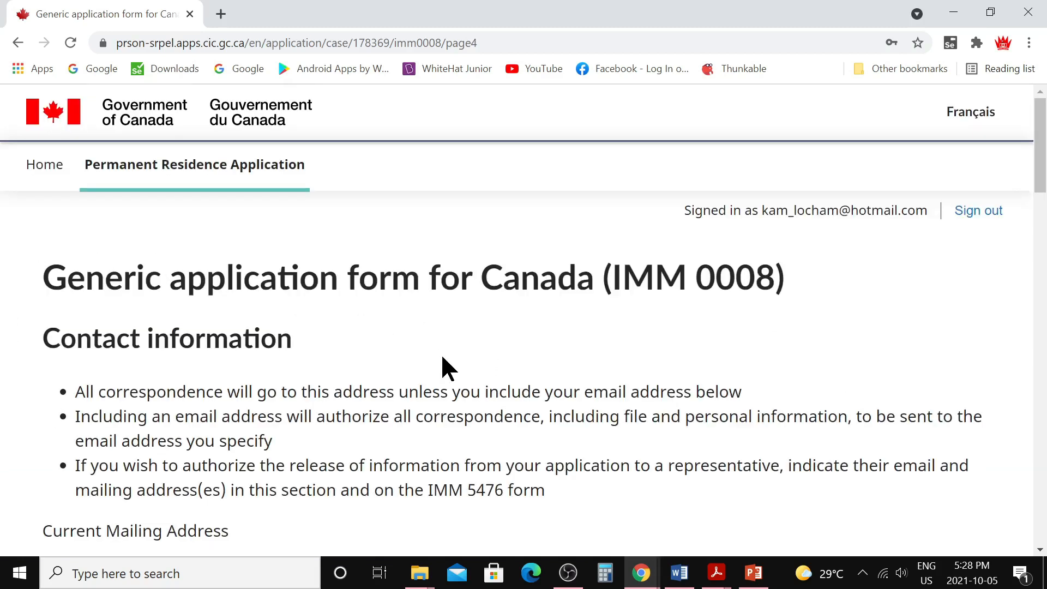
- Review the current mailing address, try No for the residential address being the same, and set it back to Yes
scroll(500, 431, down, 1)
scroll(497, 423, down, 7)
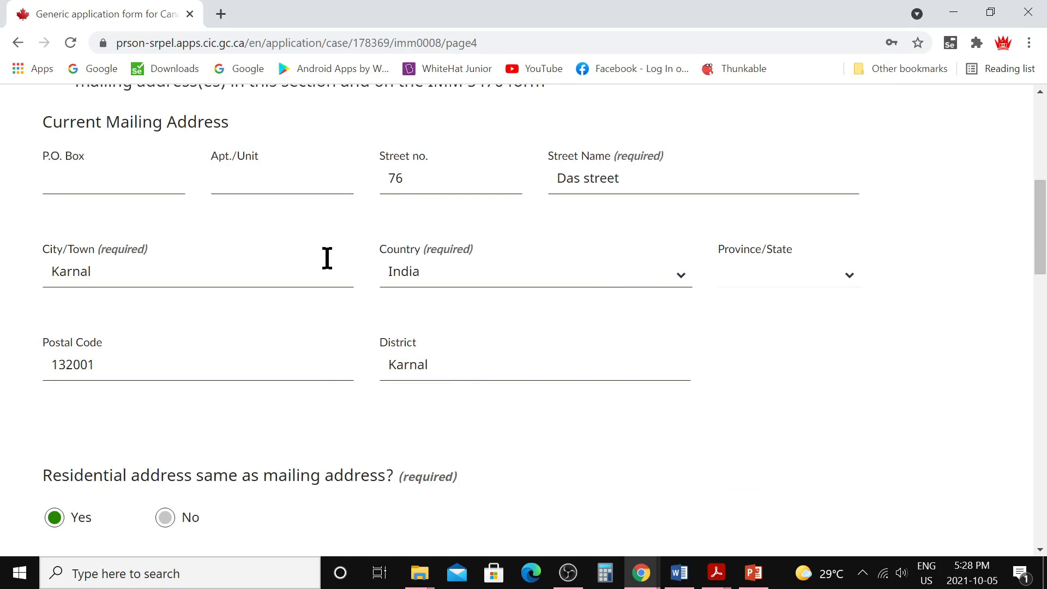
scroll(325, 260, down, 5)
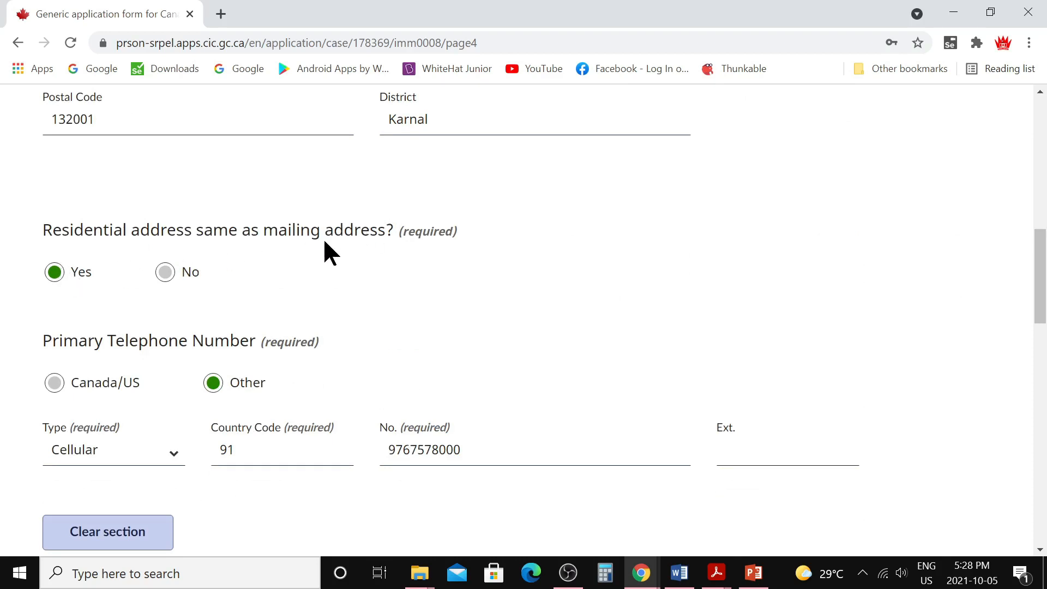
click(165, 272)
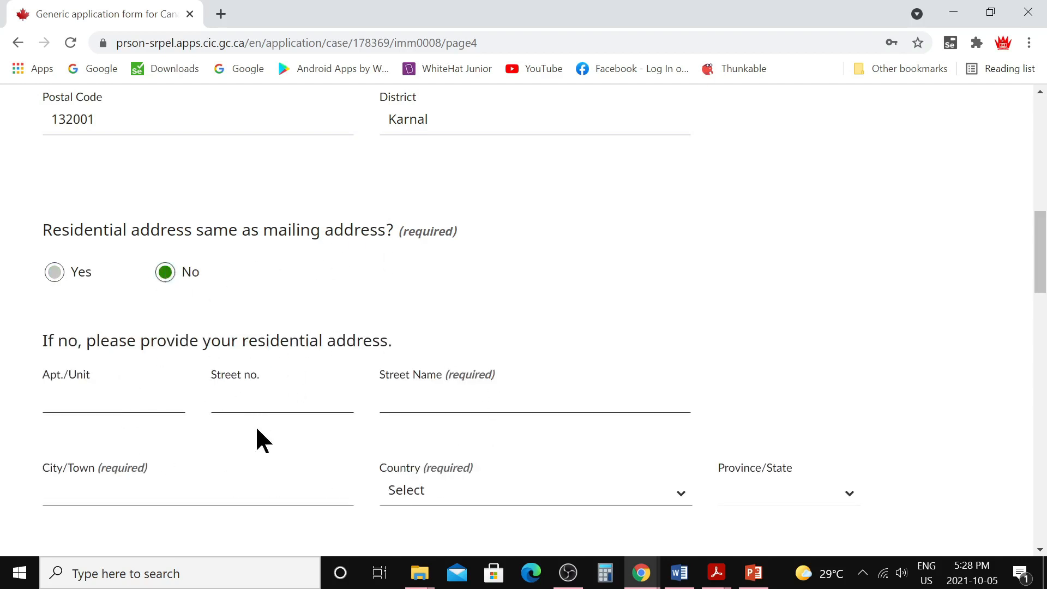
click(54, 280)
- Choose Cellular as the type of the primary telephone number
scroll(348, 289, down, 3)
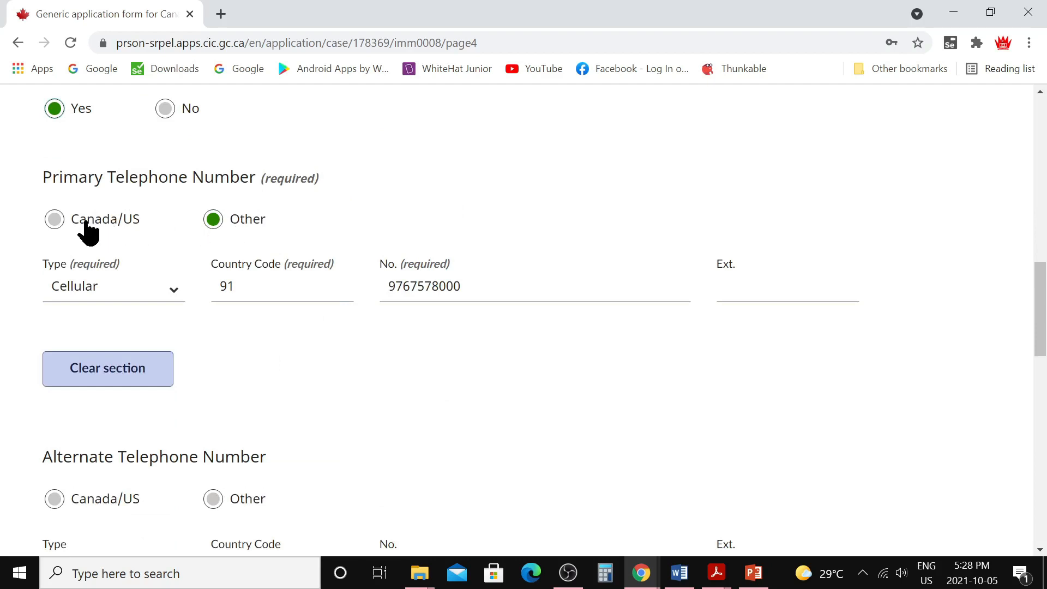
click(172, 291)
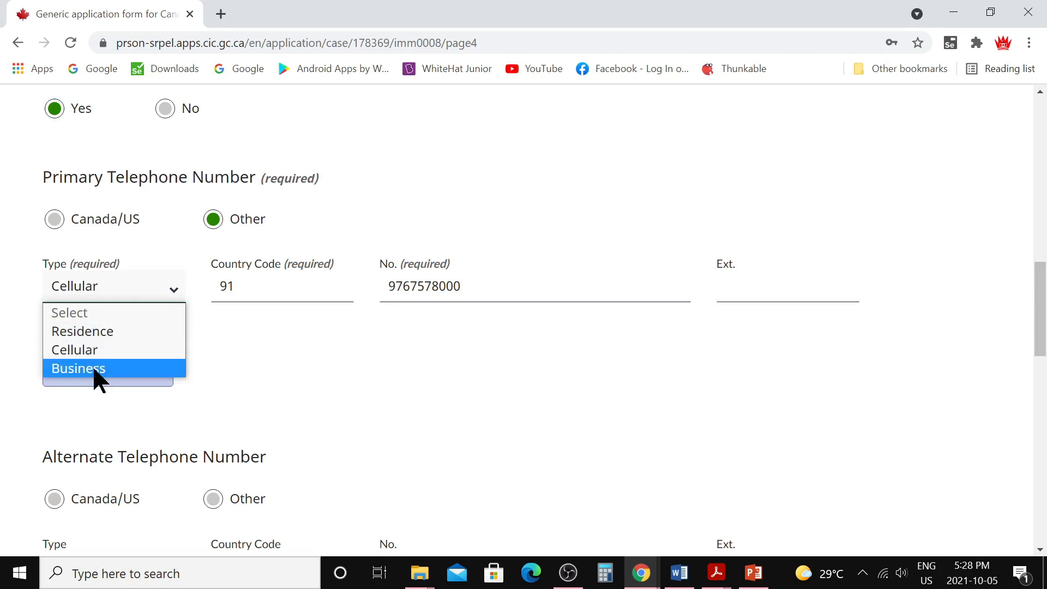
click(93, 350)
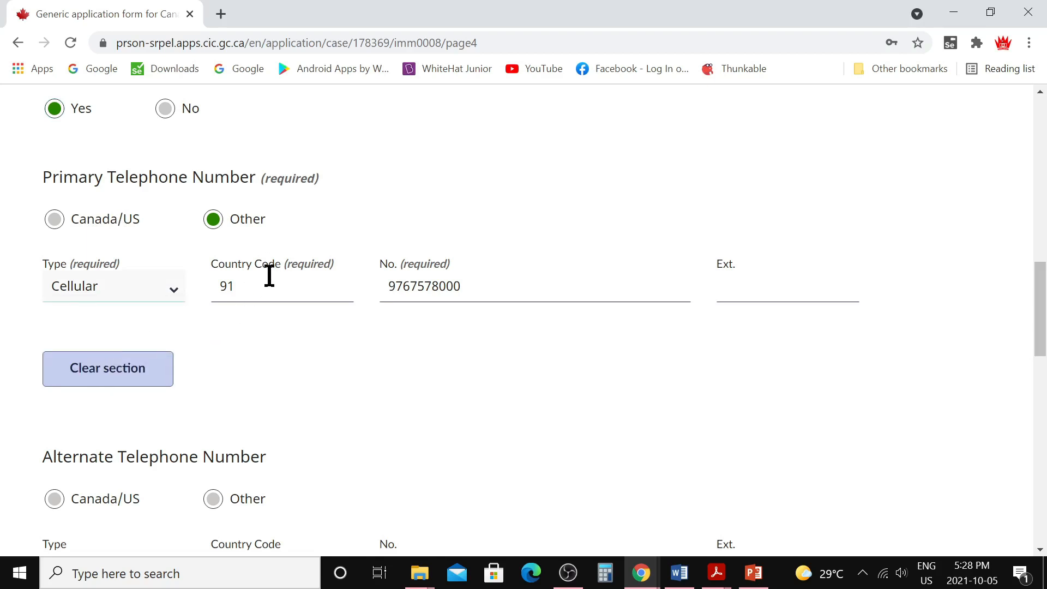
- Review the alternate telephone, fax and email contact questions, and save the contact information page
scroll(482, 341, down, 4)
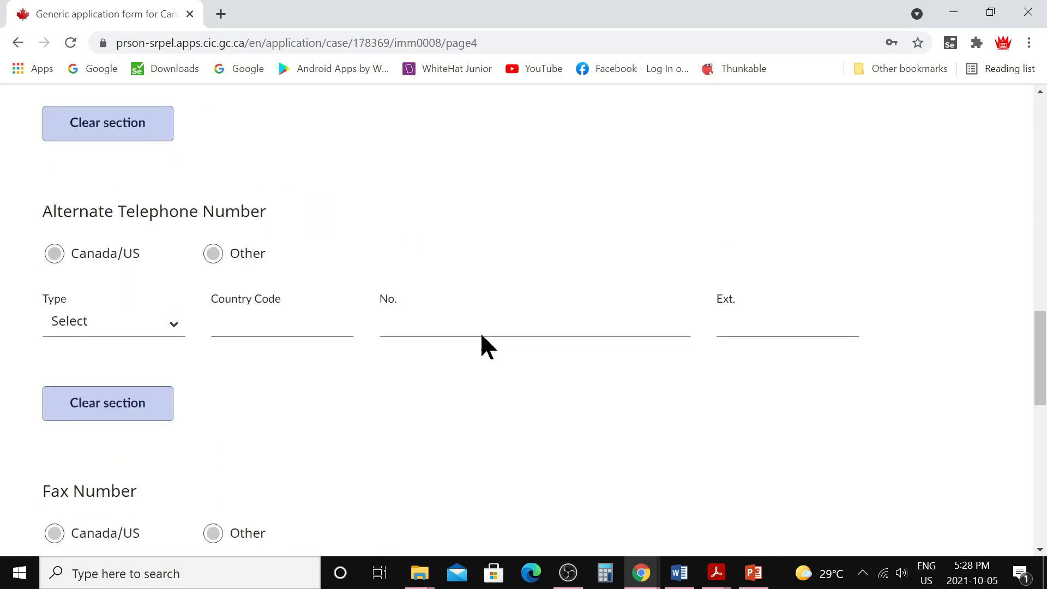
scroll(481, 335, down, 1)
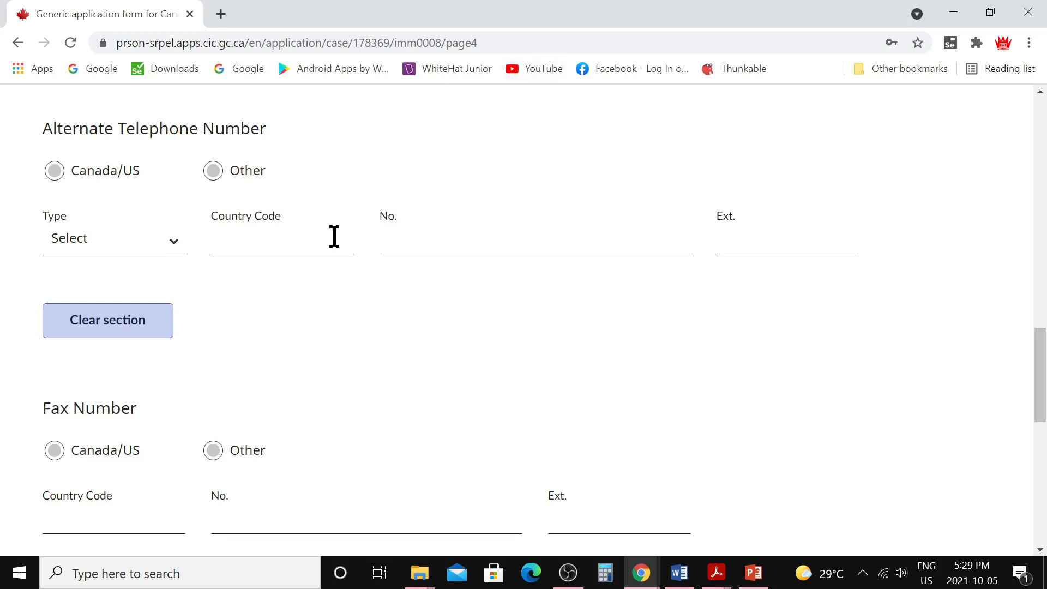
scroll(305, 237, down, 2)
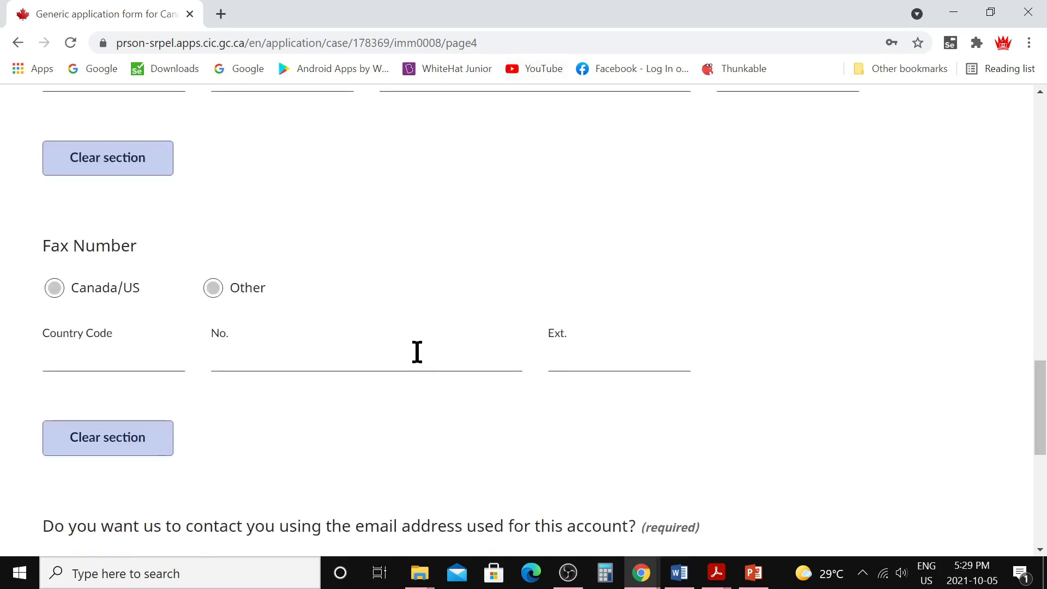
scroll(417, 352, down, 3)
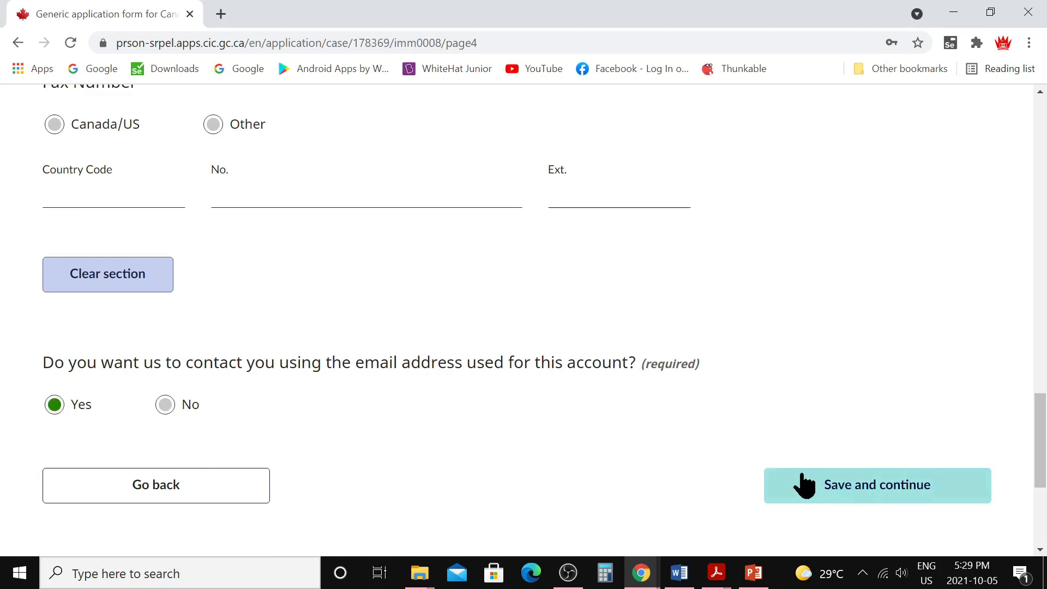
click(875, 490)
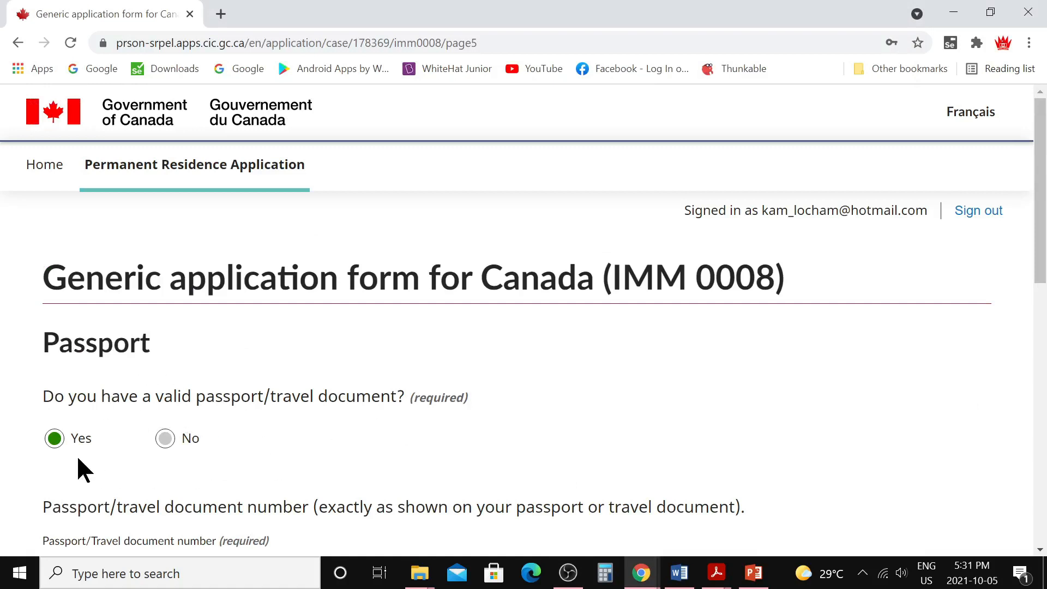
- Review the passport and national identity document details, and save to continue to the education and occupation page
scroll(297, 417, down, 3)
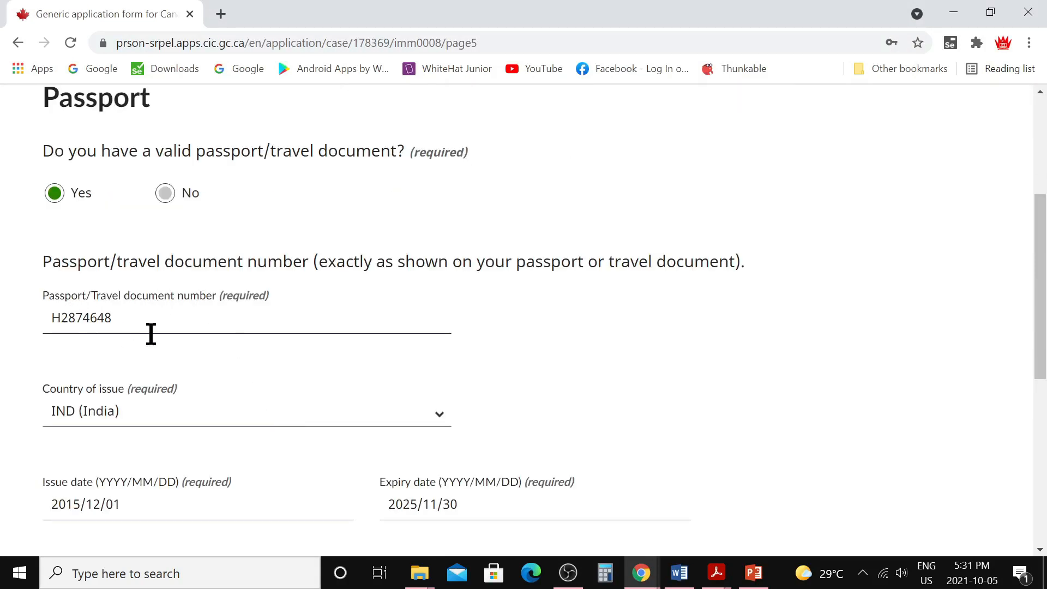
scroll(186, 411, down, 3)
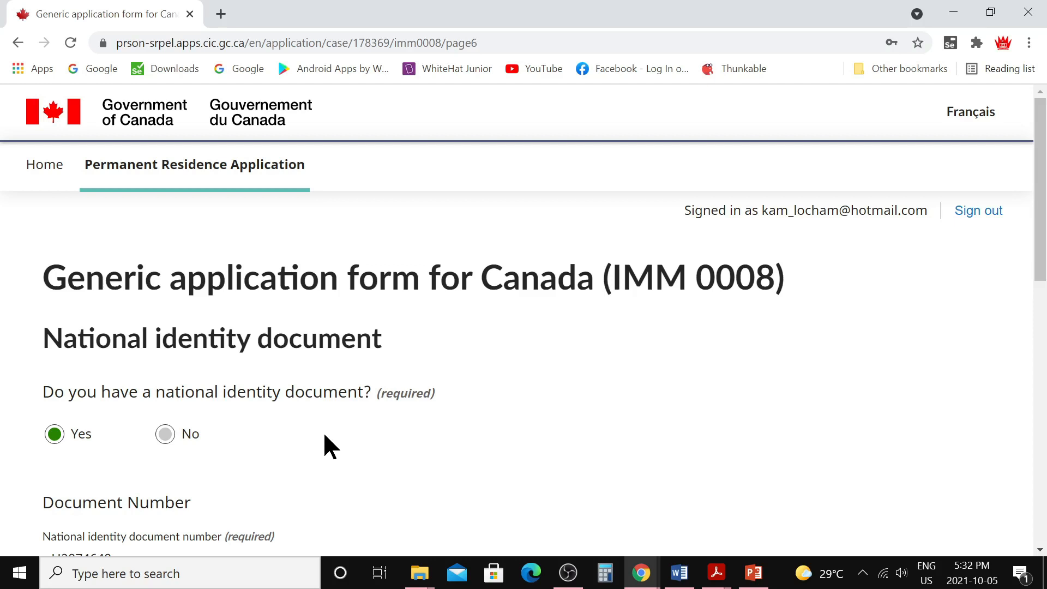
scroll(325, 446, down, 3)
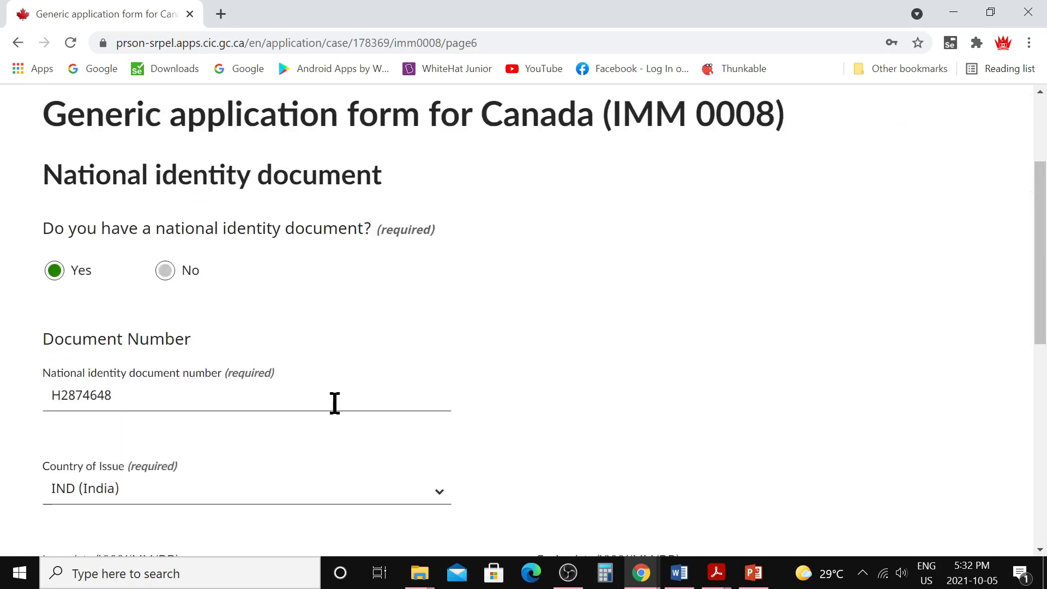
scroll(252, 395, down, 3)
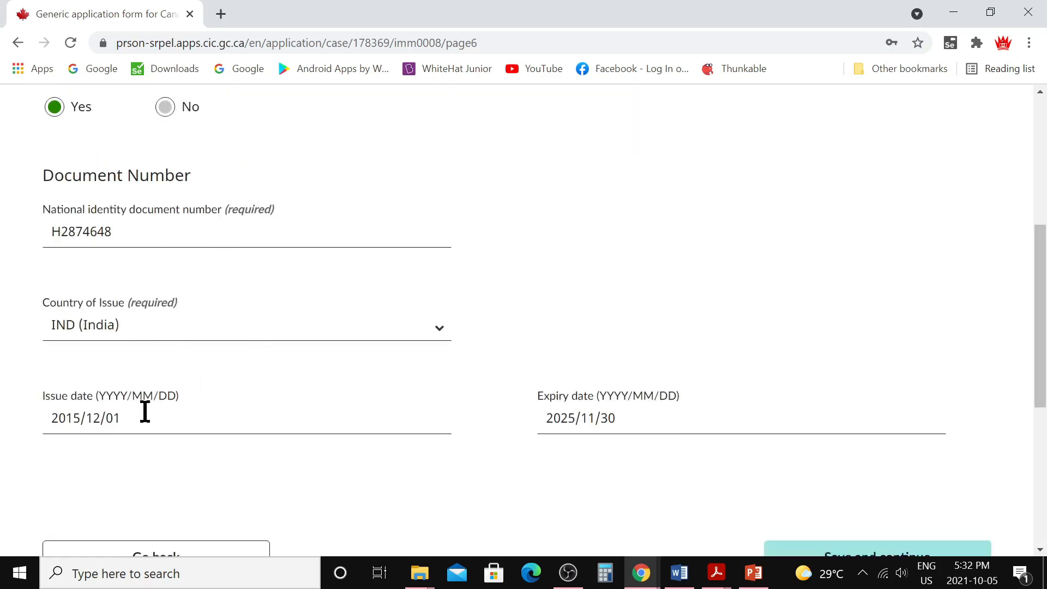
scroll(609, 423, down, 3)
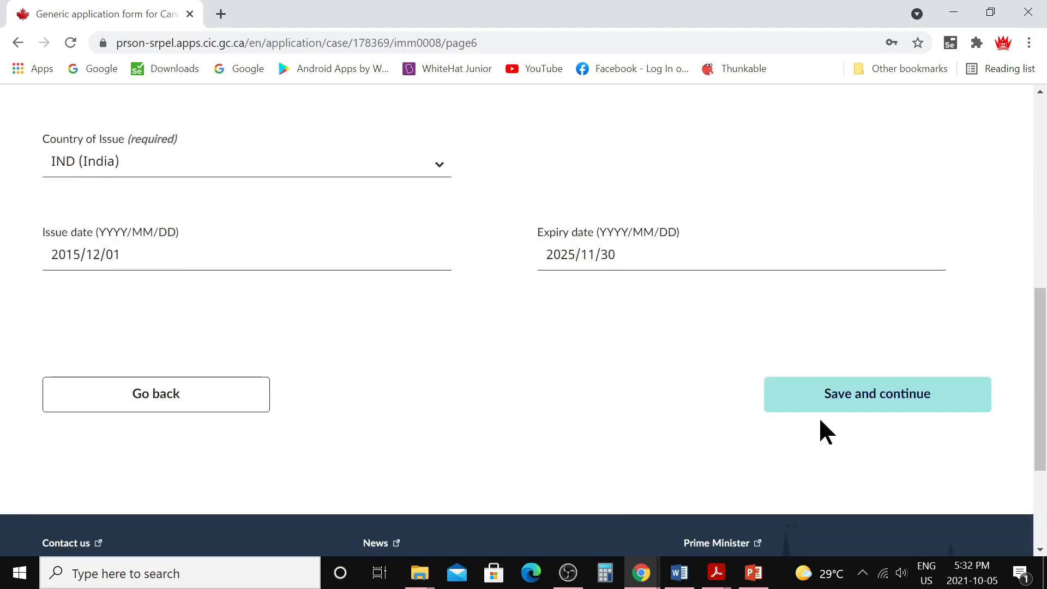
click(855, 408)
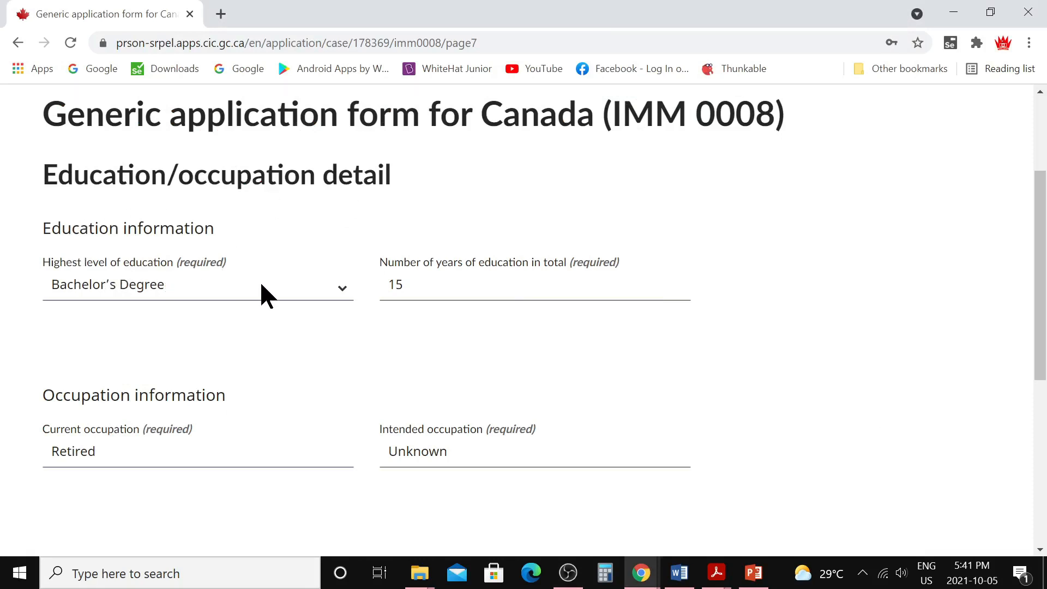
- Look through the education level options, keep Bachelor's Degree, and save the education and occupation details
click(339, 287)
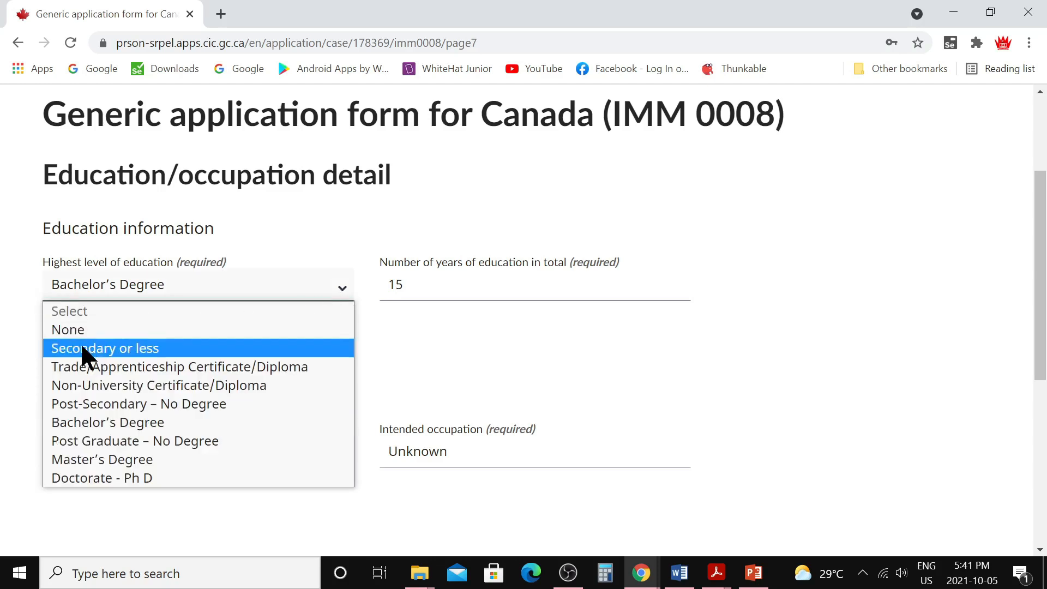
click(440, 289)
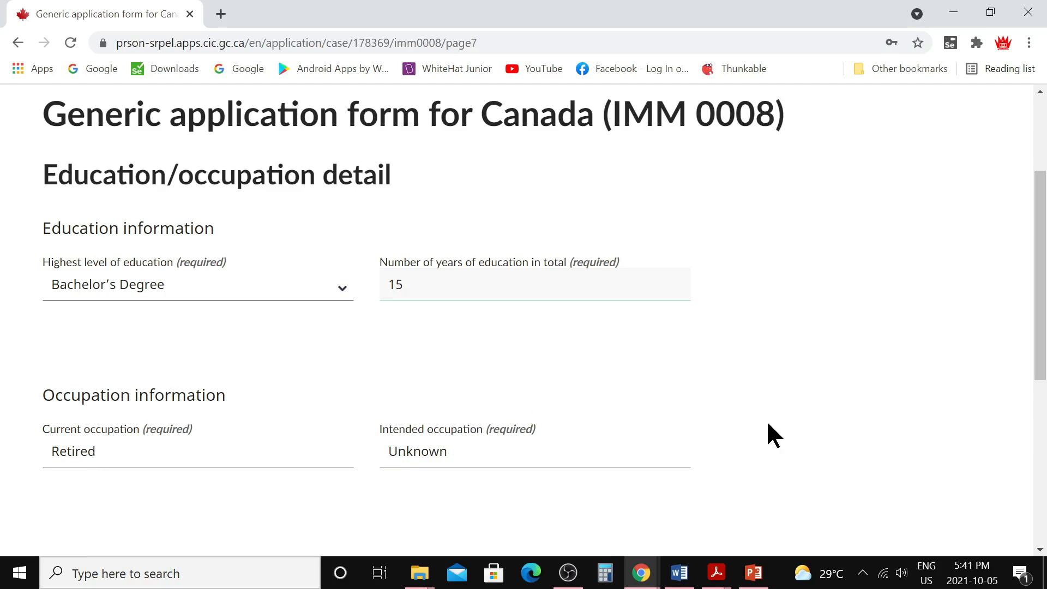
scroll(769, 433, down, 3)
click(890, 419)
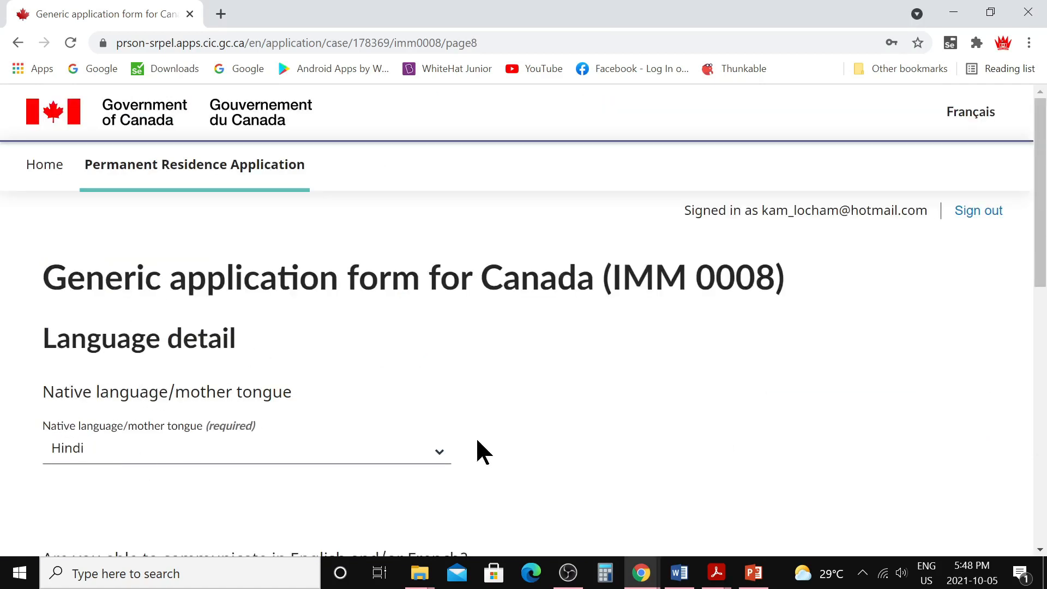
- Choose Hindi as the native language/mother tongue
click(436, 458)
scroll(164, 418, down, 1)
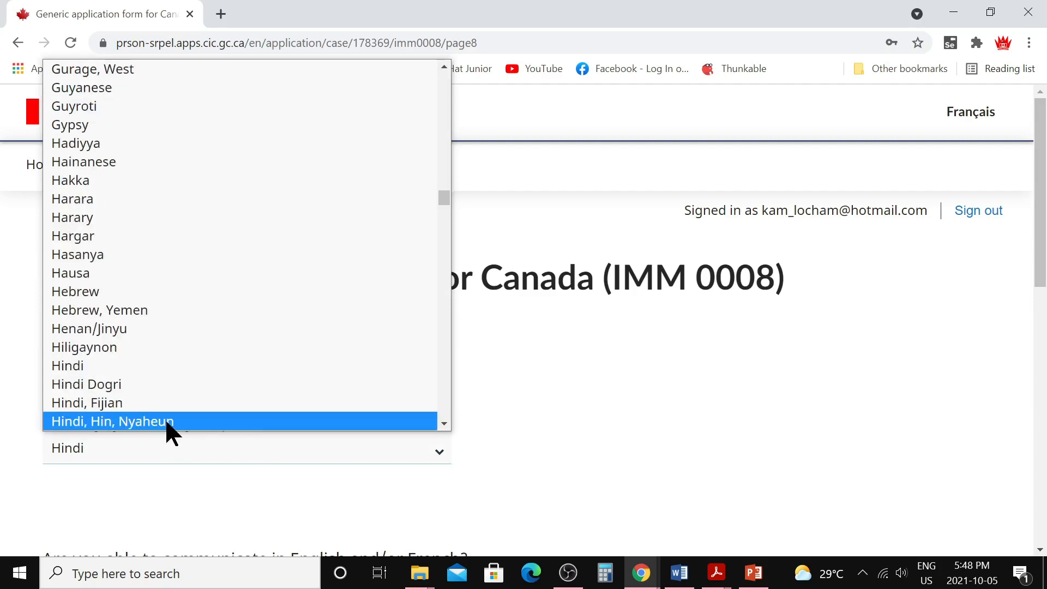
click(111, 364)
scroll(382, 437, down, 3)
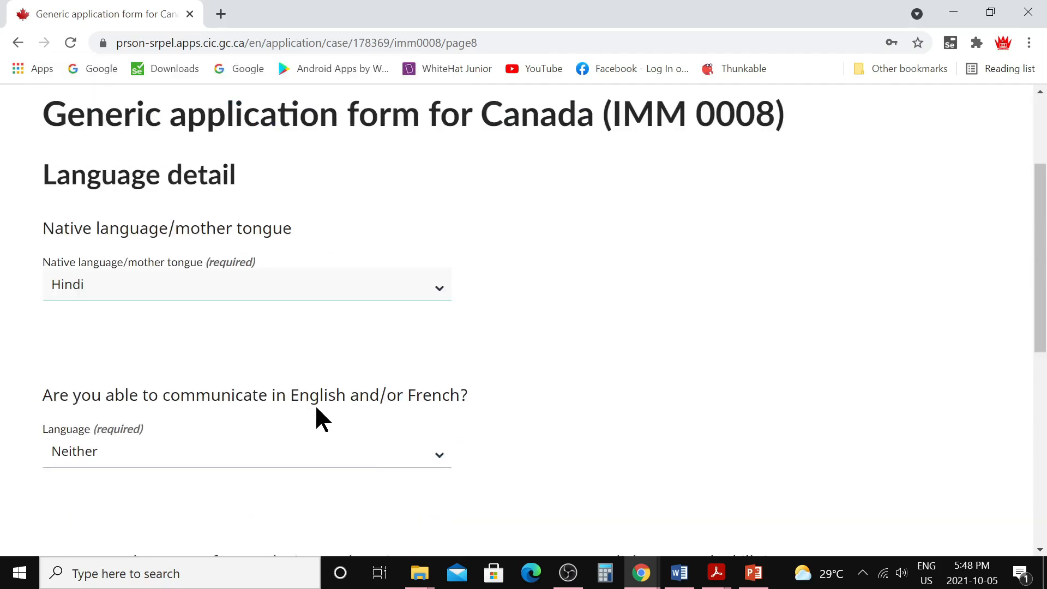
- Choose Neither for the ability to communicate in English or French, and save the language details
click(433, 453)
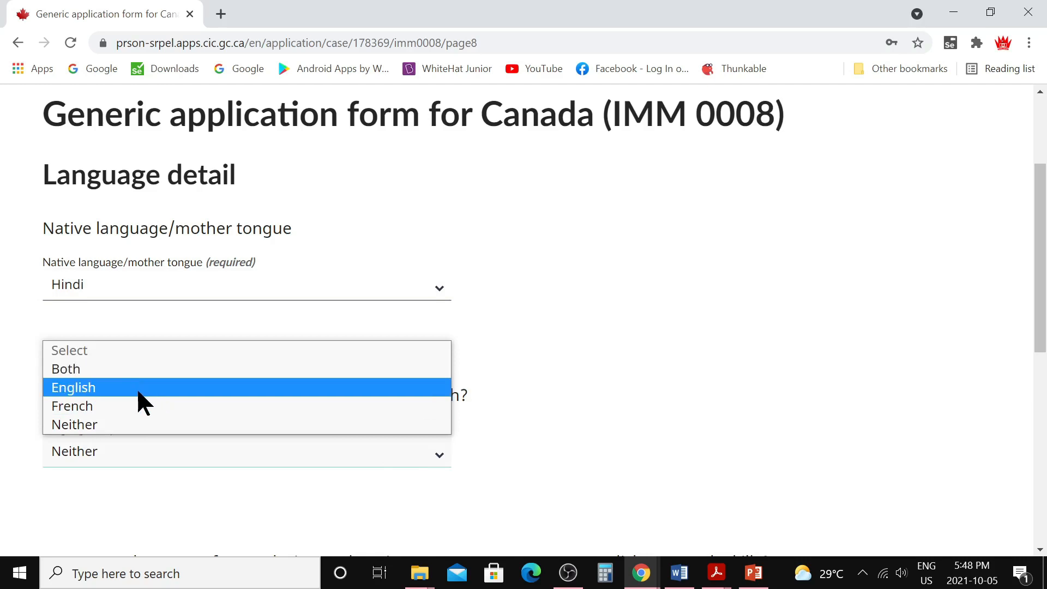
click(141, 424)
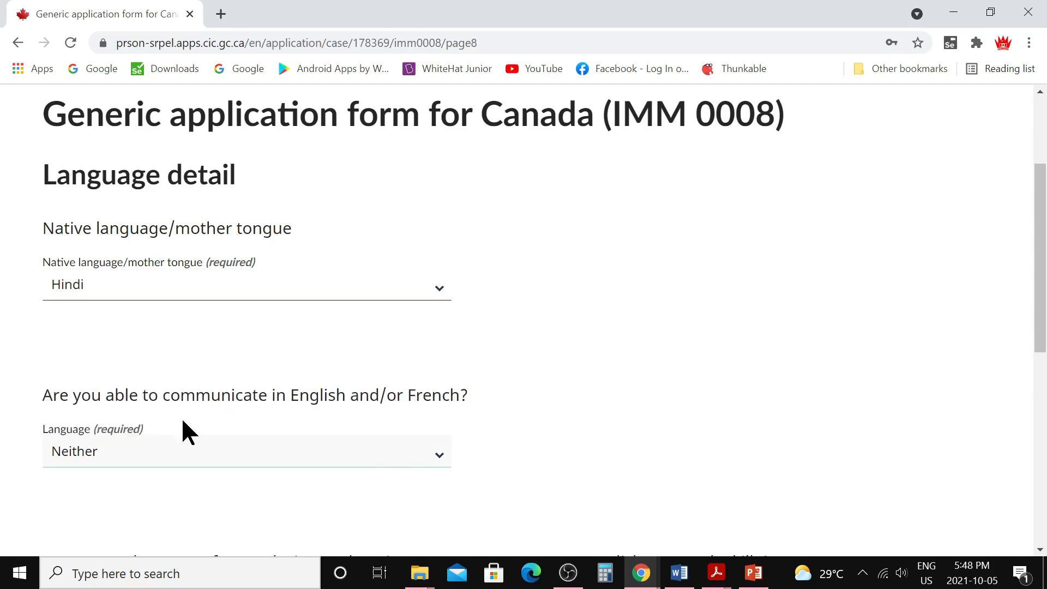
scroll(496, 446, down, 3)
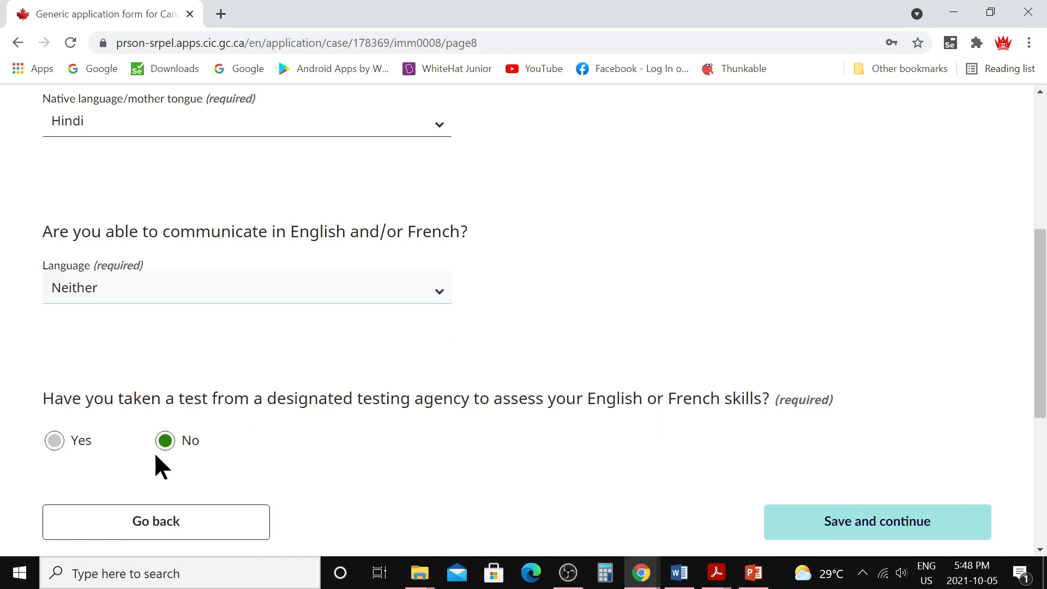
scroll(629, 445, down, 3)
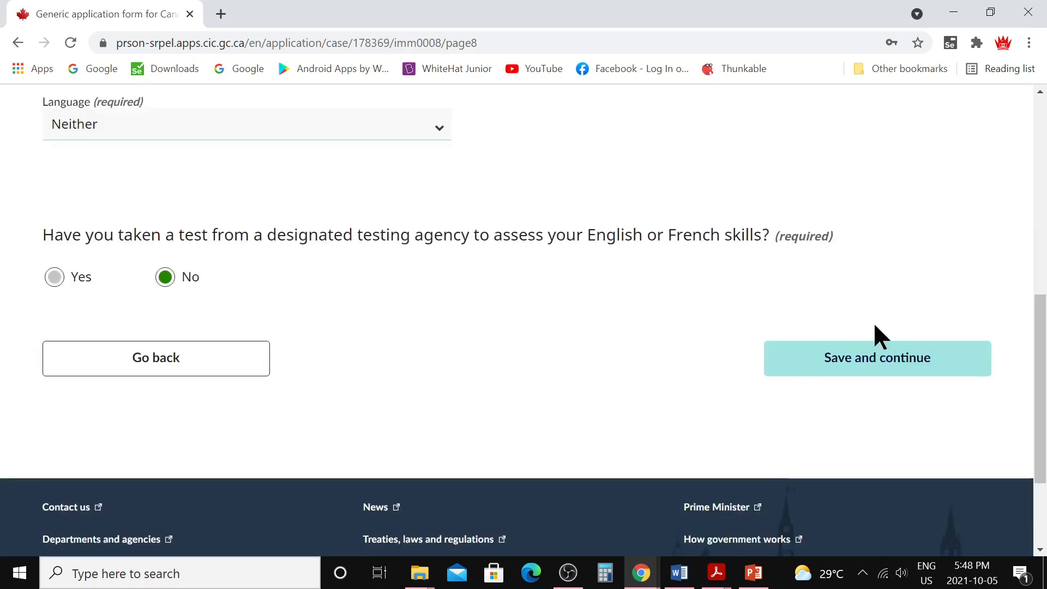
click(854, 374)
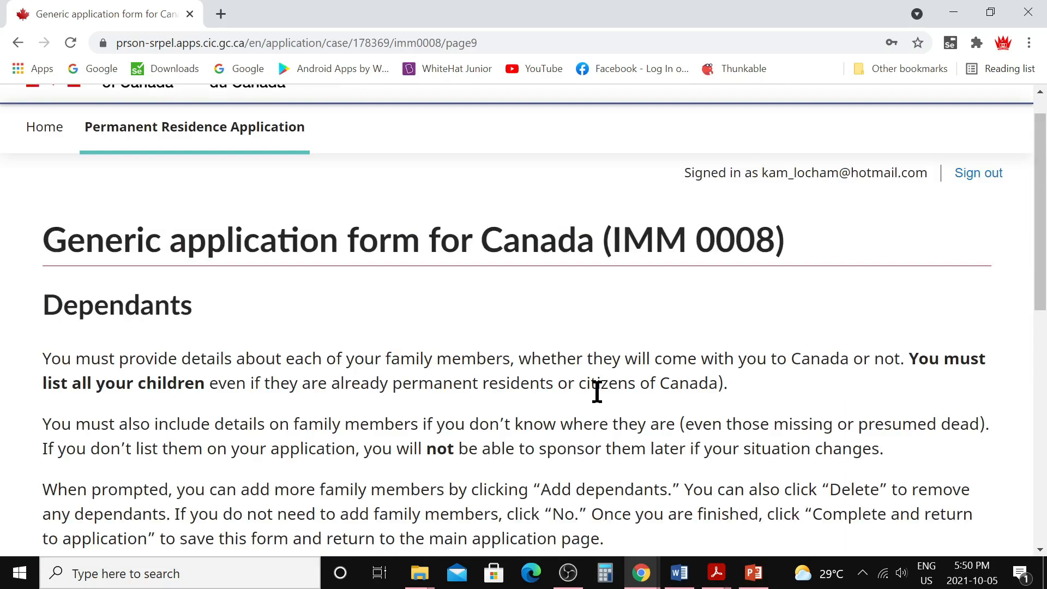
- Answer Yes to having dependants to add, and open a new dependant's details form
scroll(598, 391, down, 4)
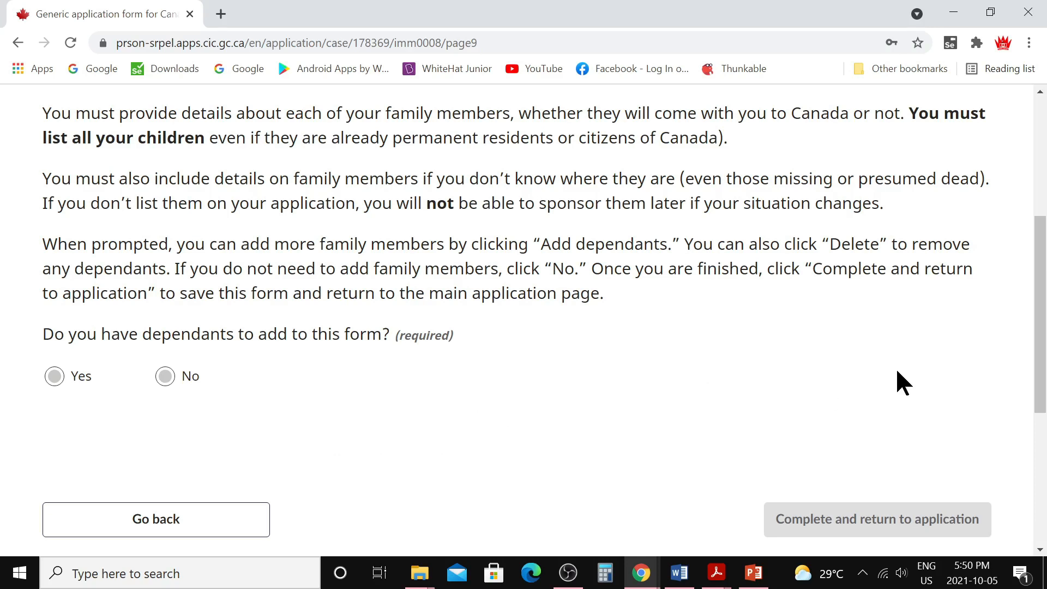
click(55, 376)
scroll(109, 257, down, 6)
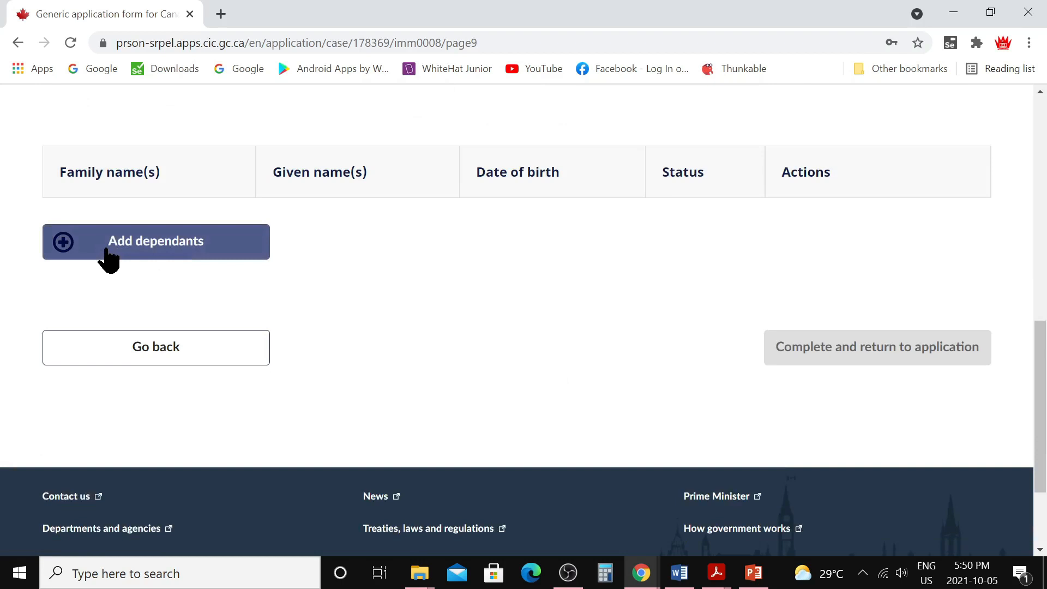
click(109, 257)
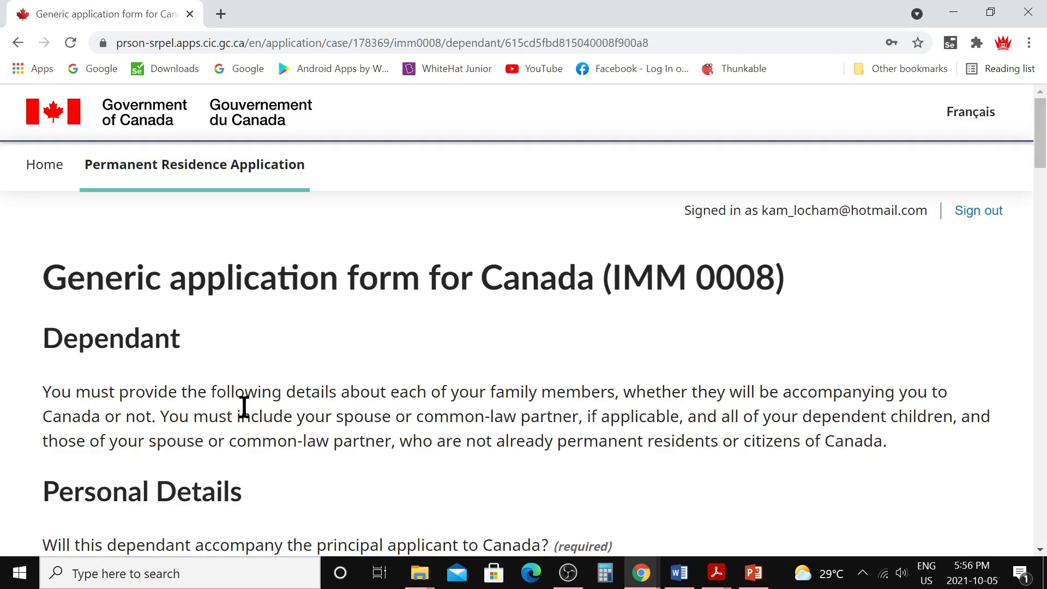
scroll(243, 409, down, 1)
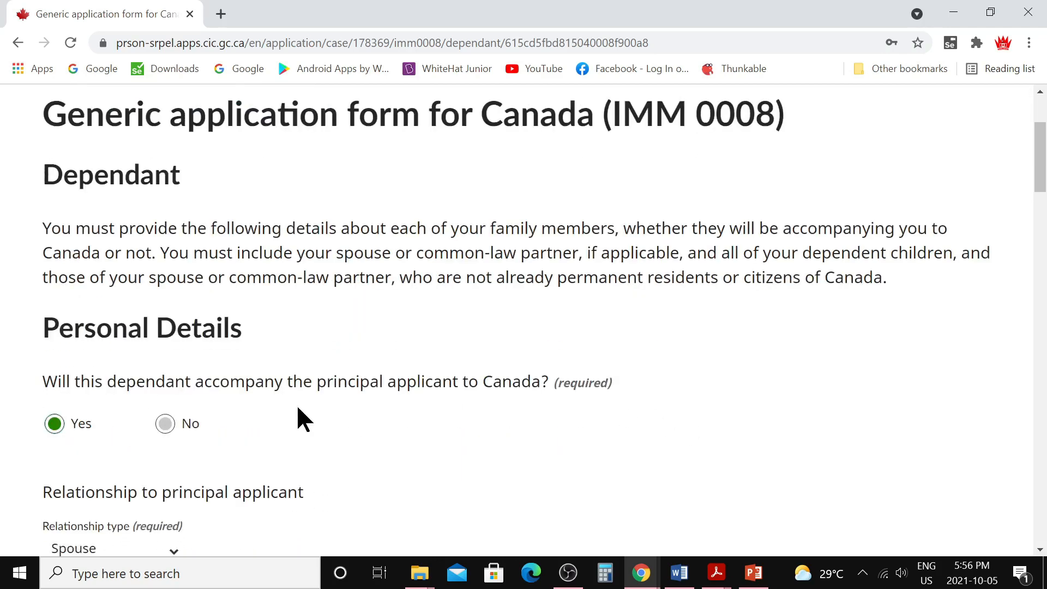
- Check the No answer for the dependant accompanying the applicant, restore Yes, and look through the relationship types, keeping Spouse
scroll(198, 328, down, 3)
click(165, 261)
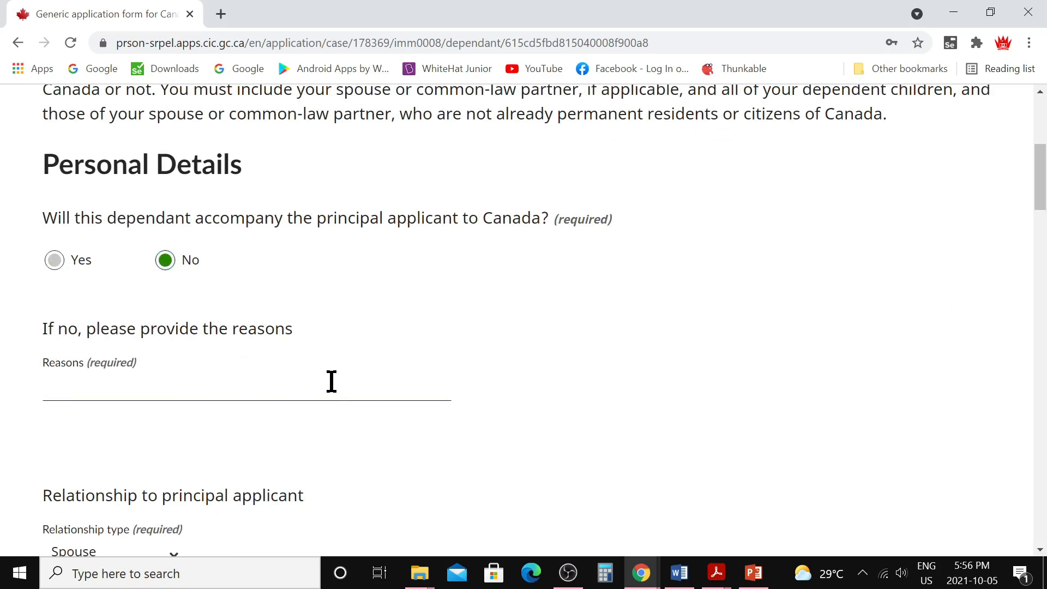
click(56, 262)
scroll(244, 311, down, 2)
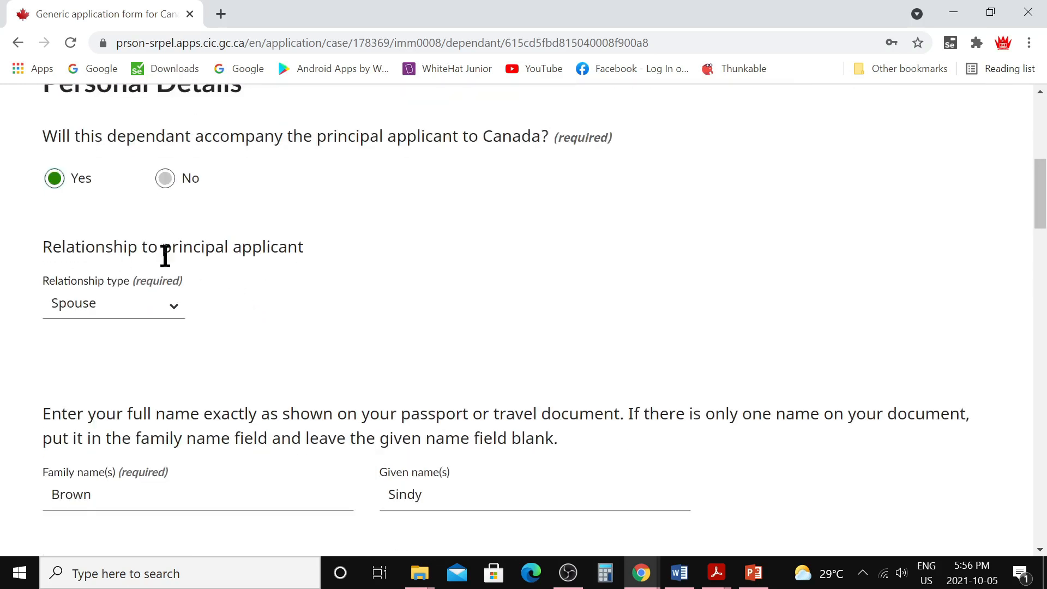
click(174, 305)
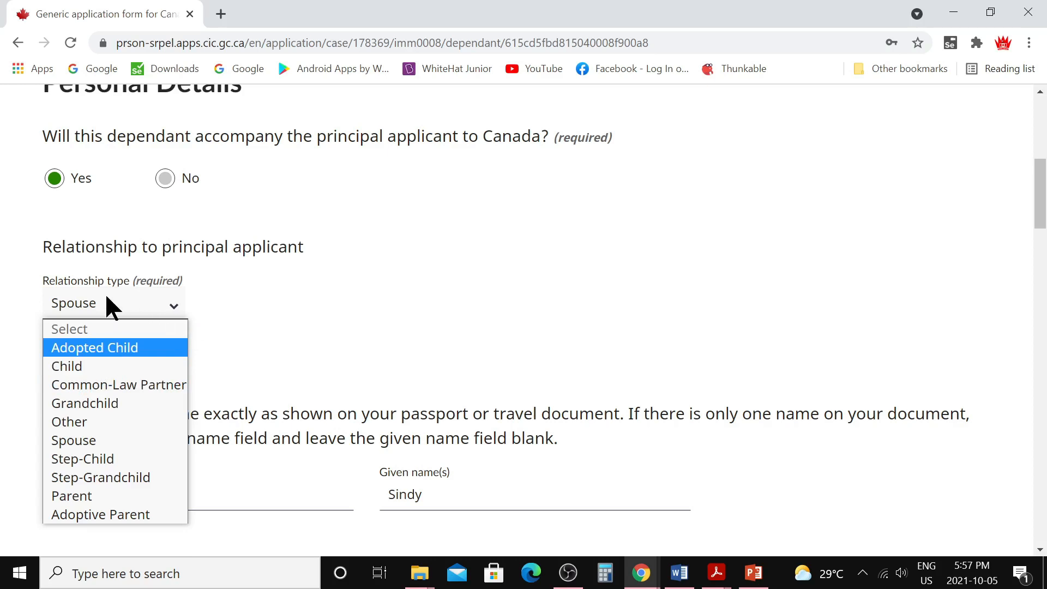
click(307, 301)
- Review the dependant's name, UCI, physical, birth, citizenship, residence and marital details on the personal details page
scroll(308, 306, down, 5)
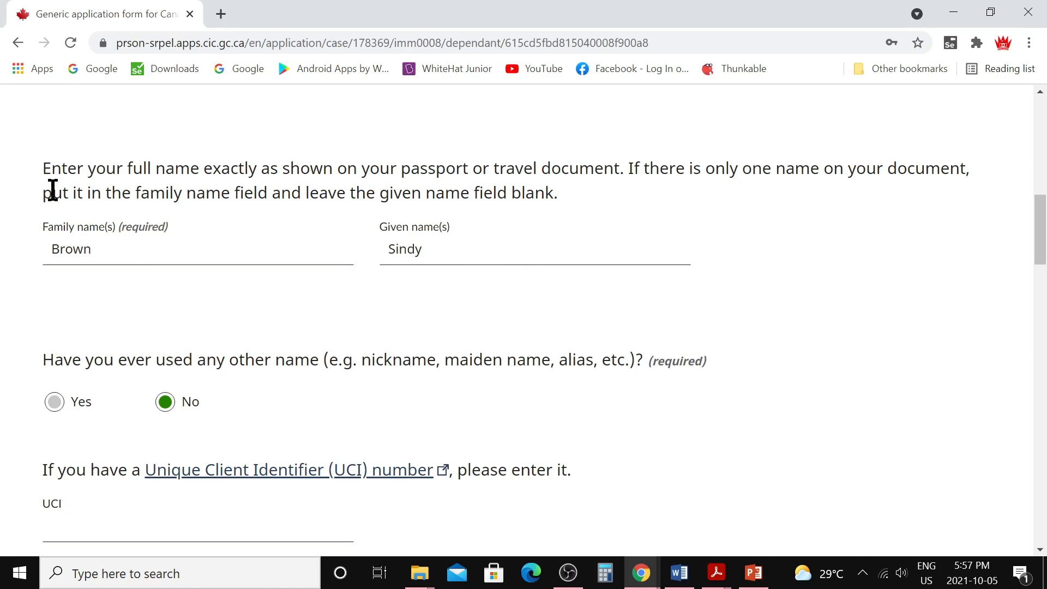
scroll(651, 289, down, 3)
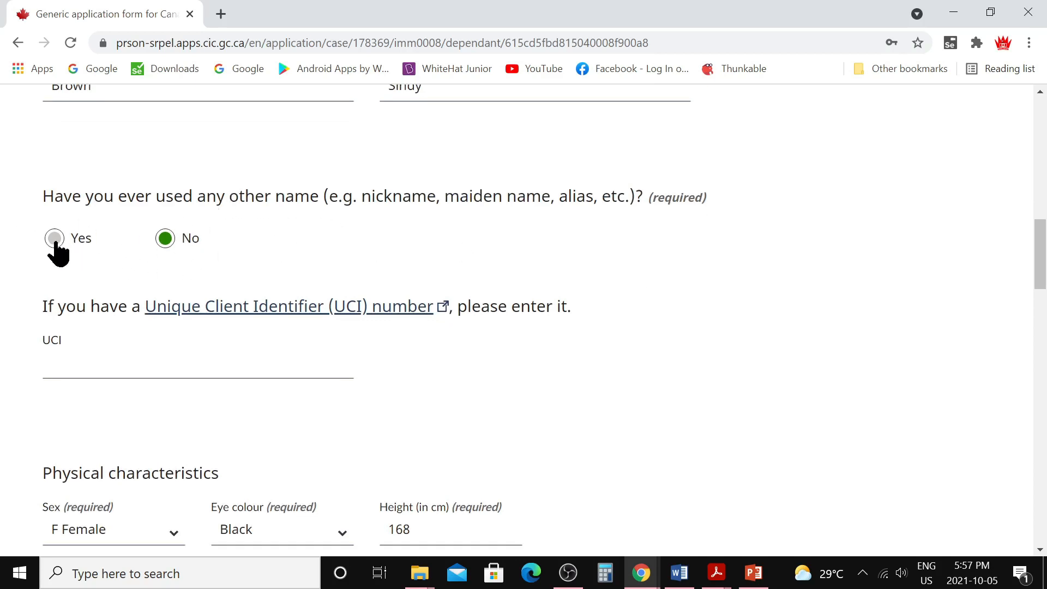
scroll(236, 242, down, 1)
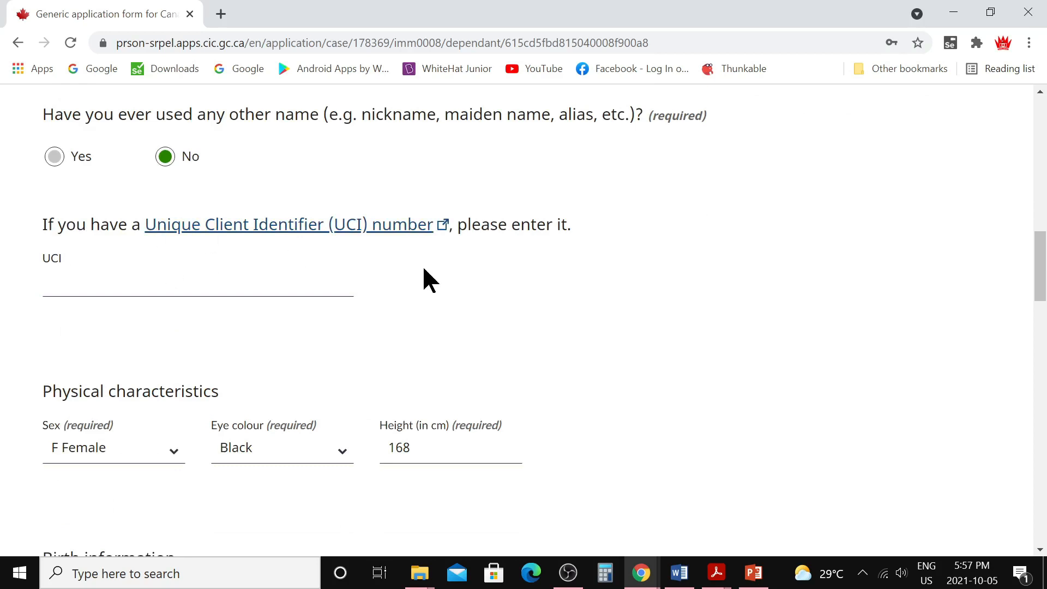
scroll(424, 270, down, 3)
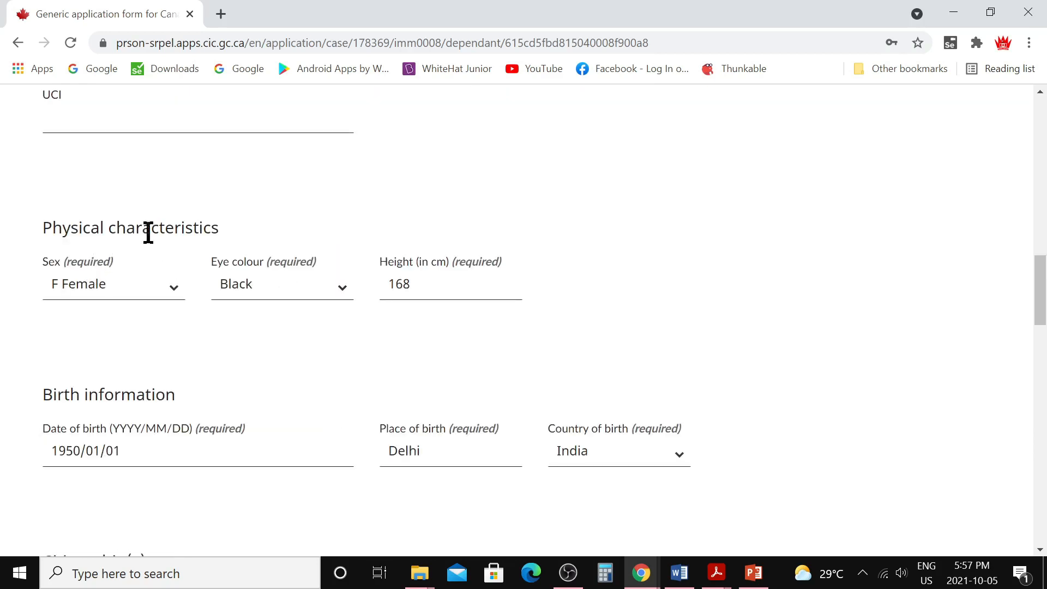
scroll(521, 258, down, 3)
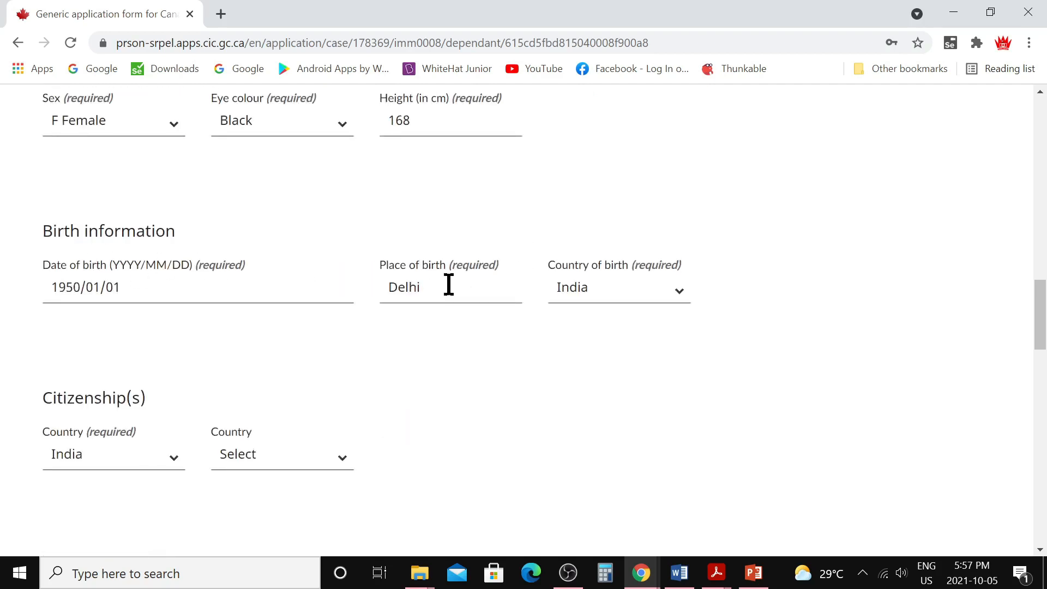
scroll(544, 343, down, 3)
scroll(353, 256, down, 3)
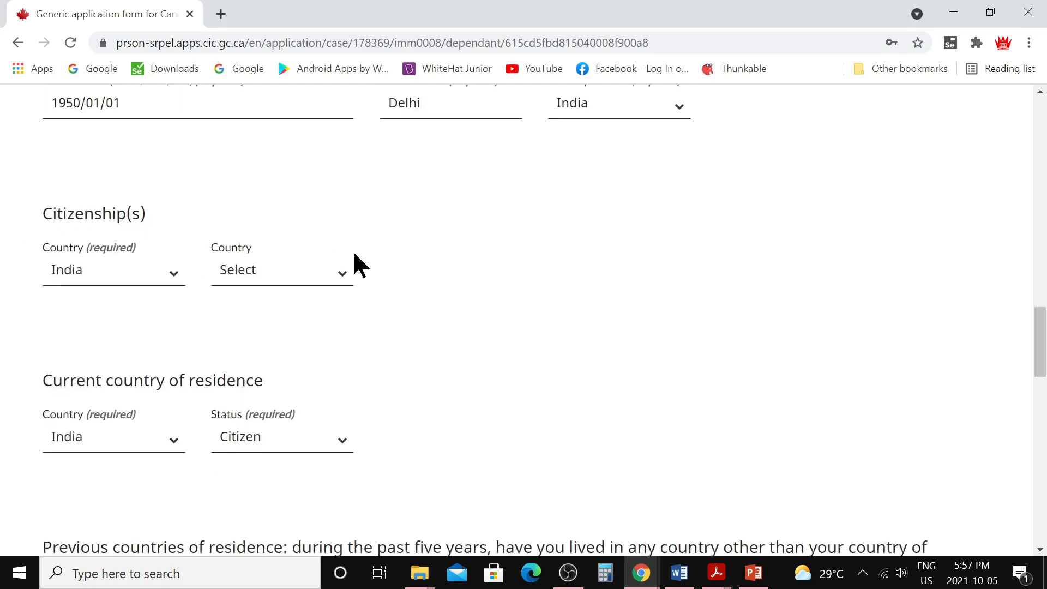
scroll(650, 294, down, 3)
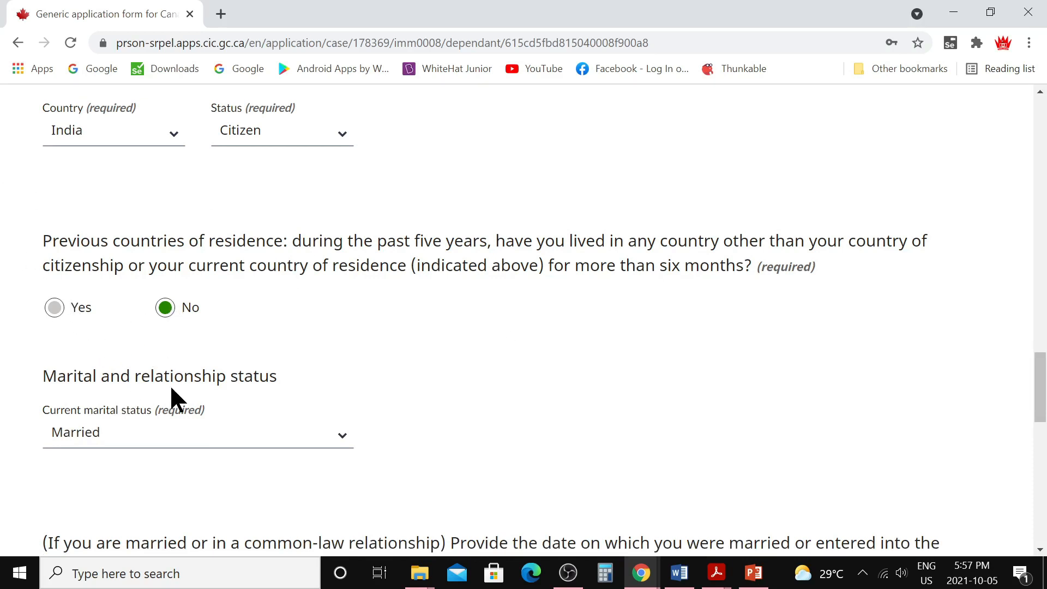
scroll(349, 419, down, 2)
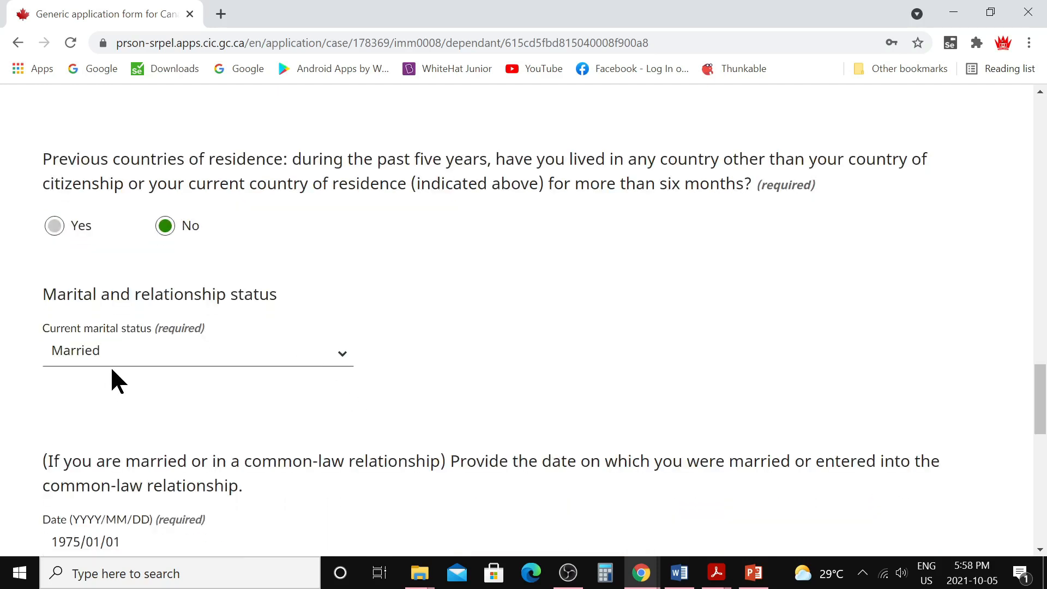
scroll(185, 369, down, 3)
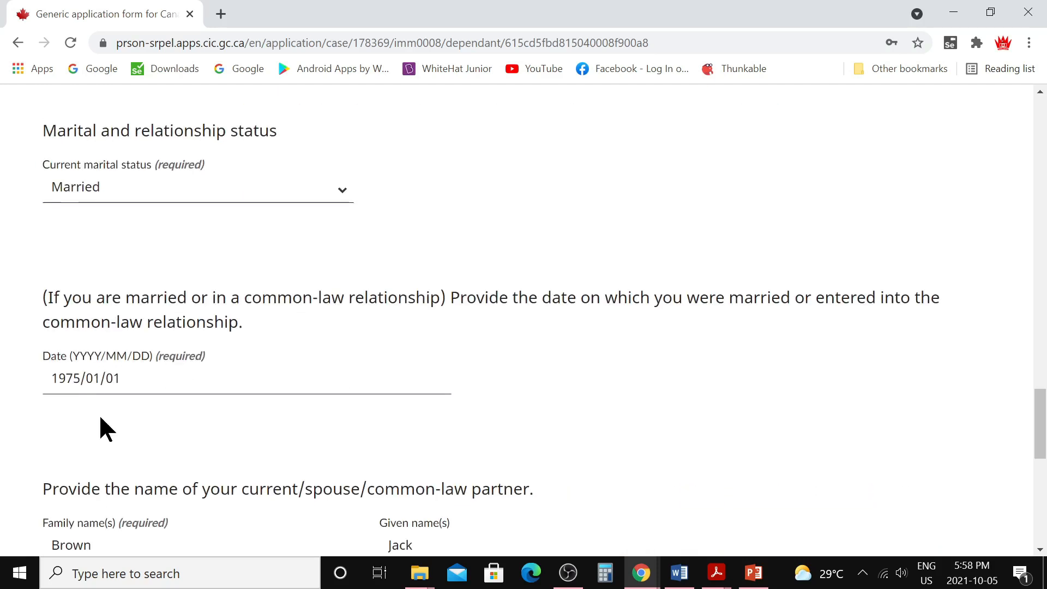
scroll(311, 395, down, 3)
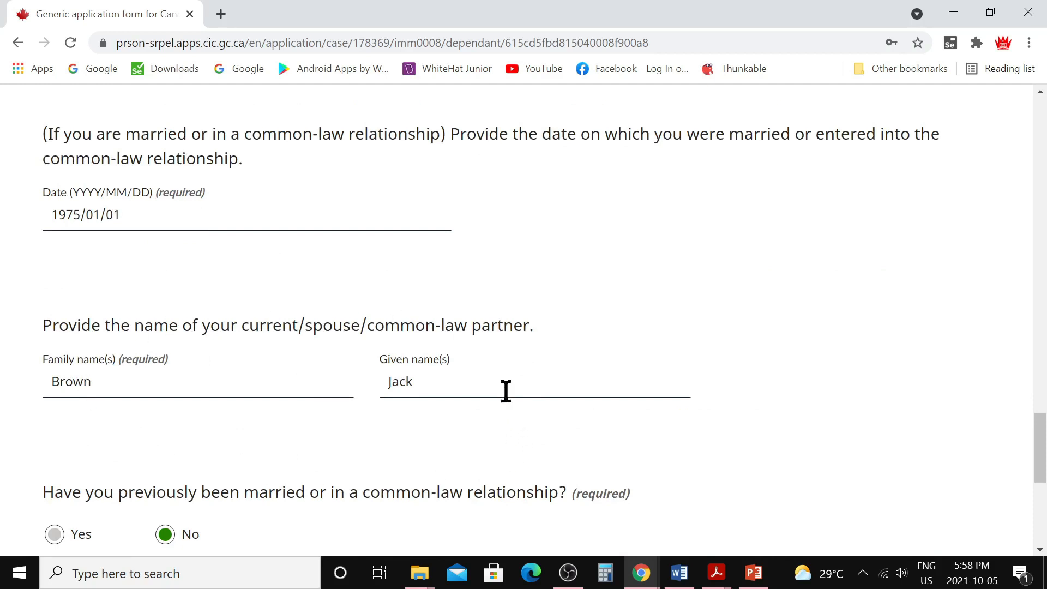
scroll(480, 384, down, 5)
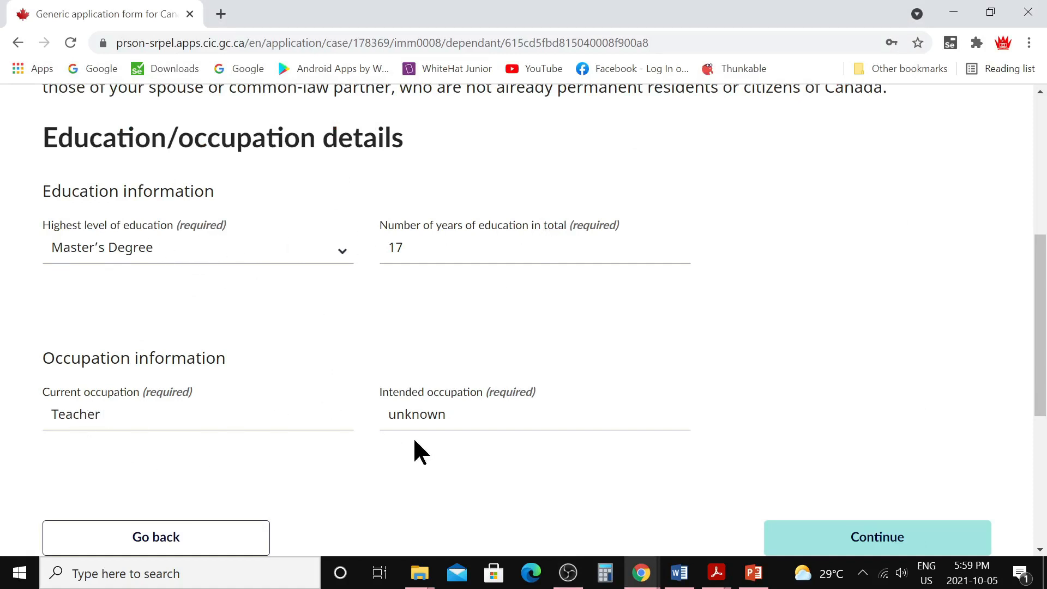
- Accept the dependant's education/occupation details and language details, keeping Hindi, English and No for the language test, and continue to the passport details
click(833, 548)
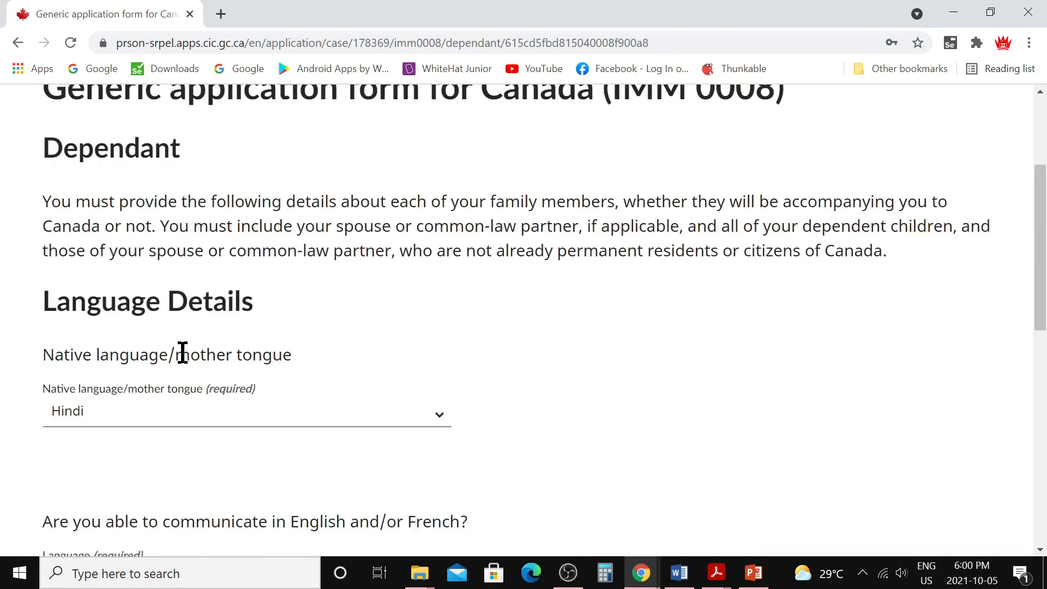
scroll(294, 328, down, 3)
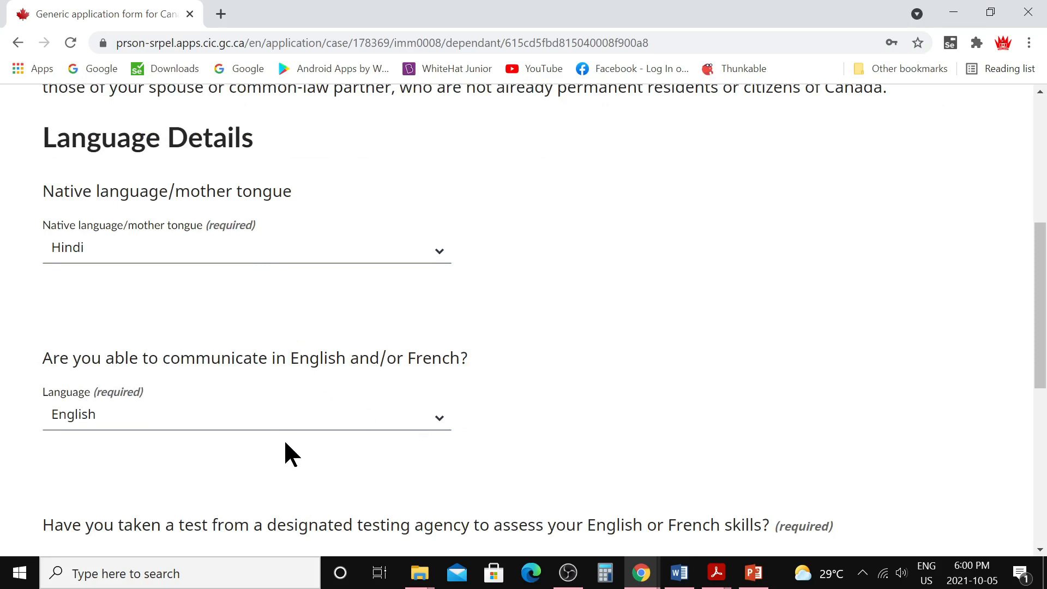
scroll(284, 439, down, 5)
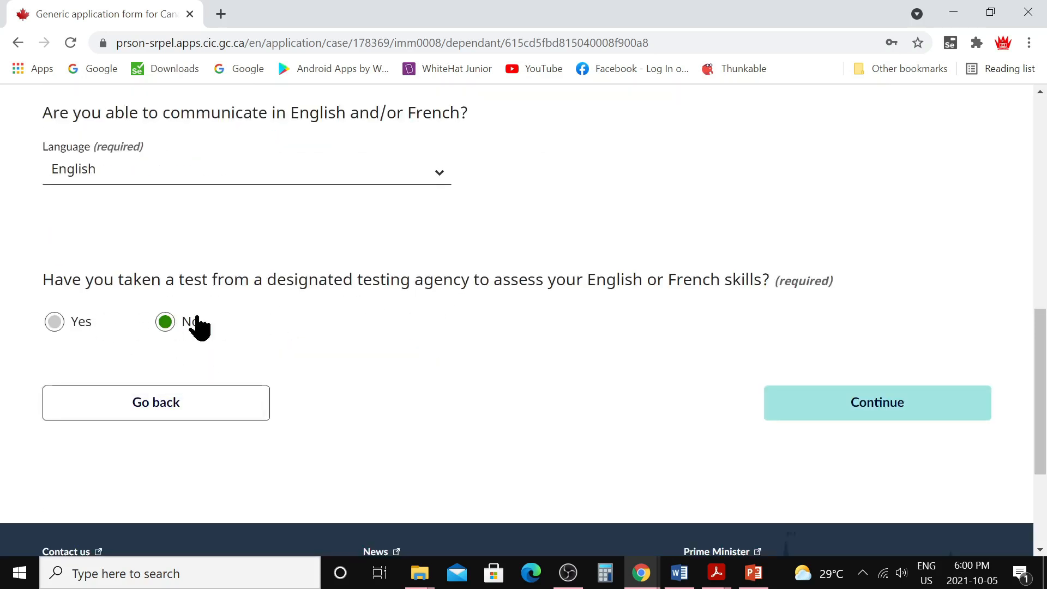
click(865, 419)
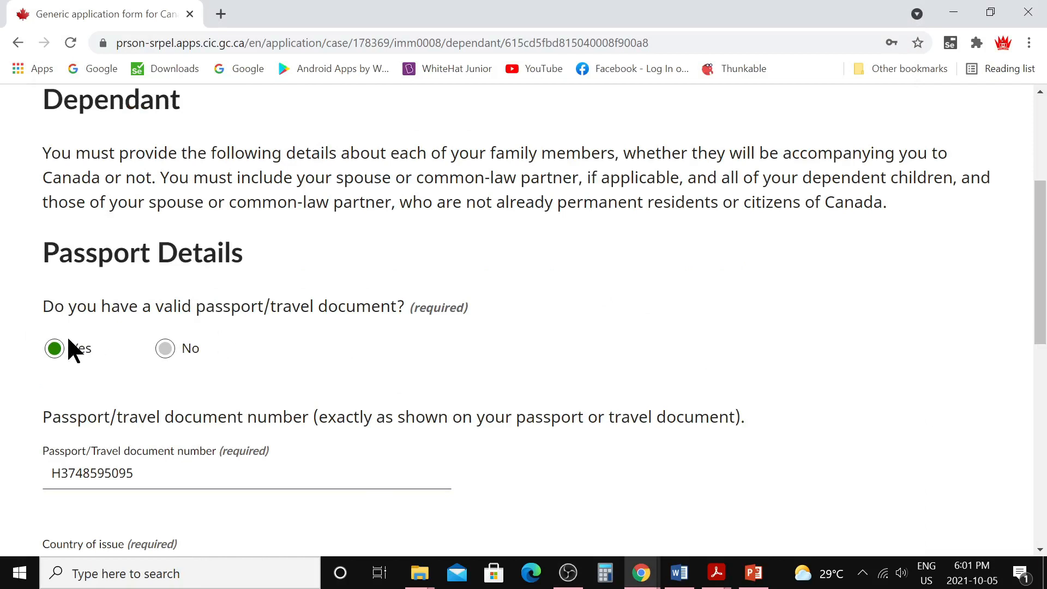
- Review the dependant's passport and national identity document details, and save the dependant's form
scroll(267, 360, down, 3)
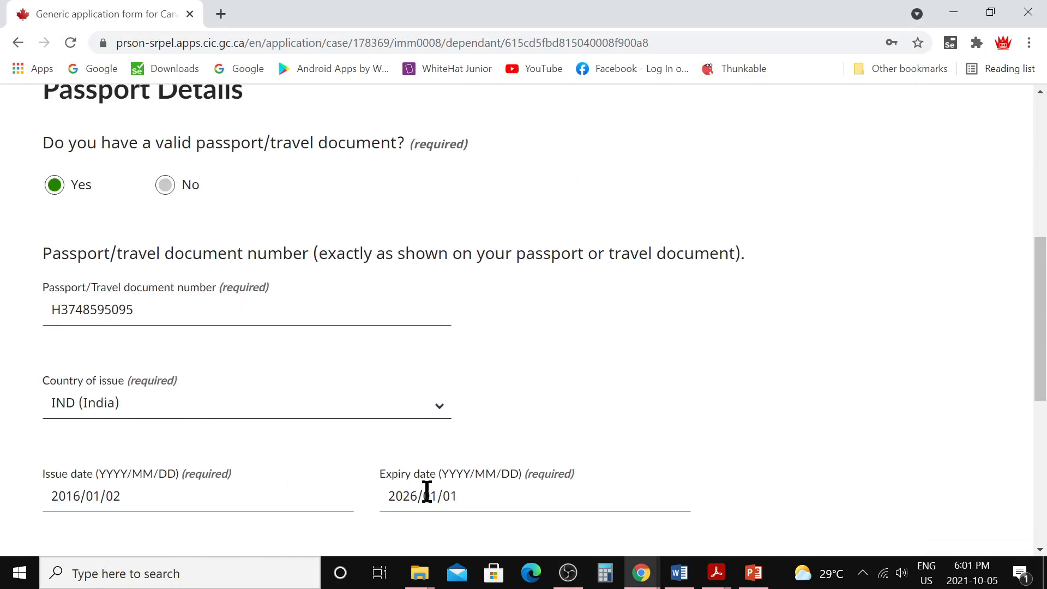
scroll(650, 491, down, 3)
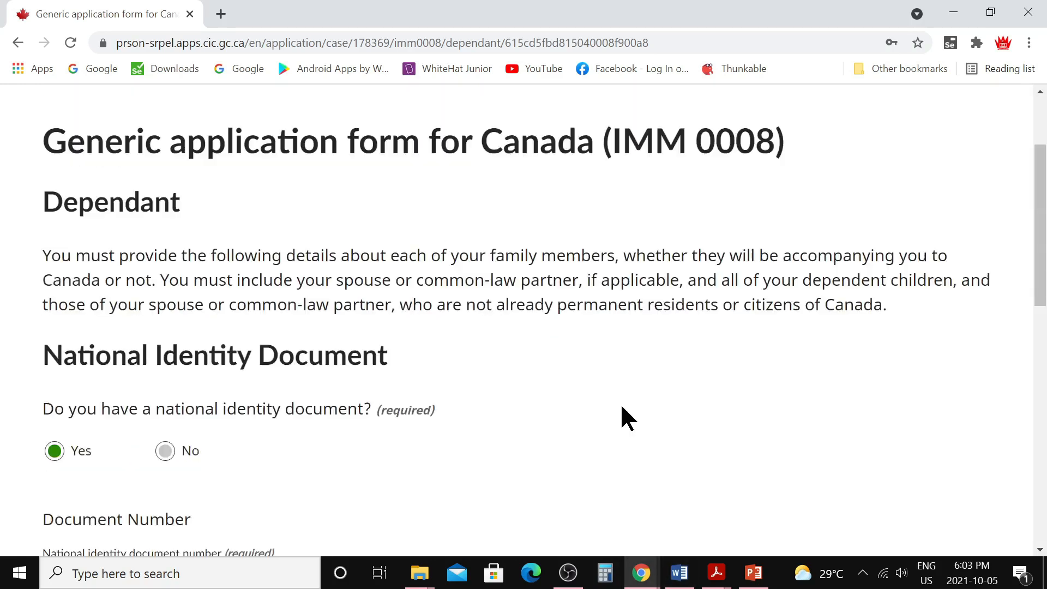
scroll(620, 402, down, 1)
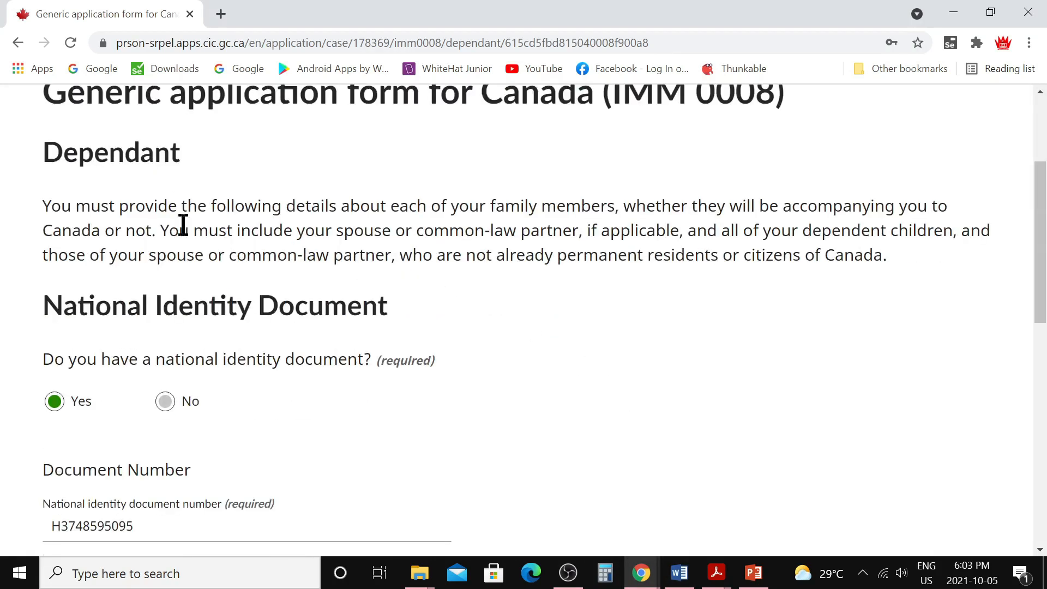
scroll(547, 391, down, 5)
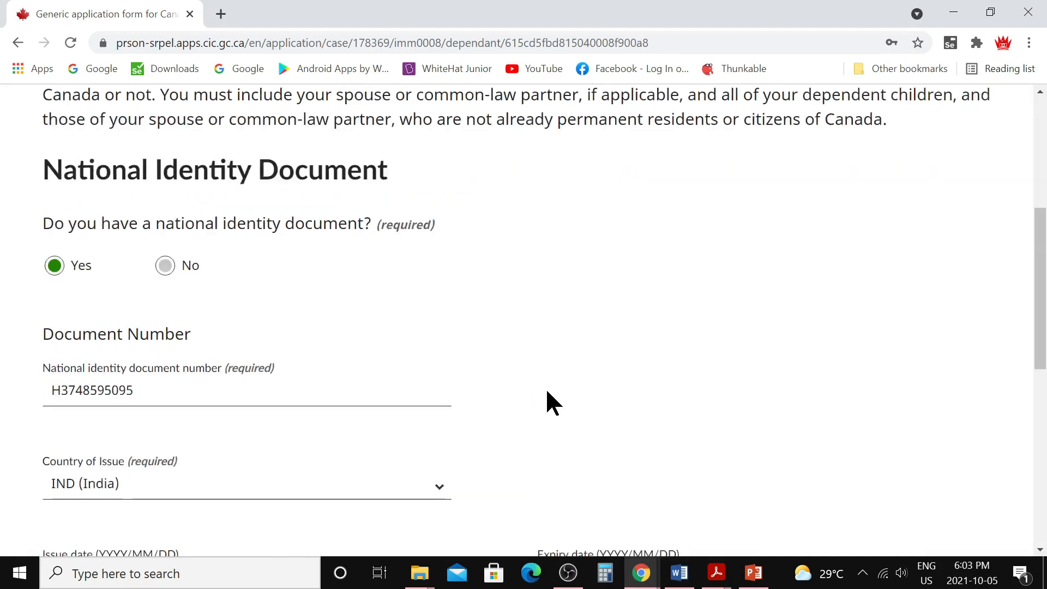
scroll(747, 414, down, 2)
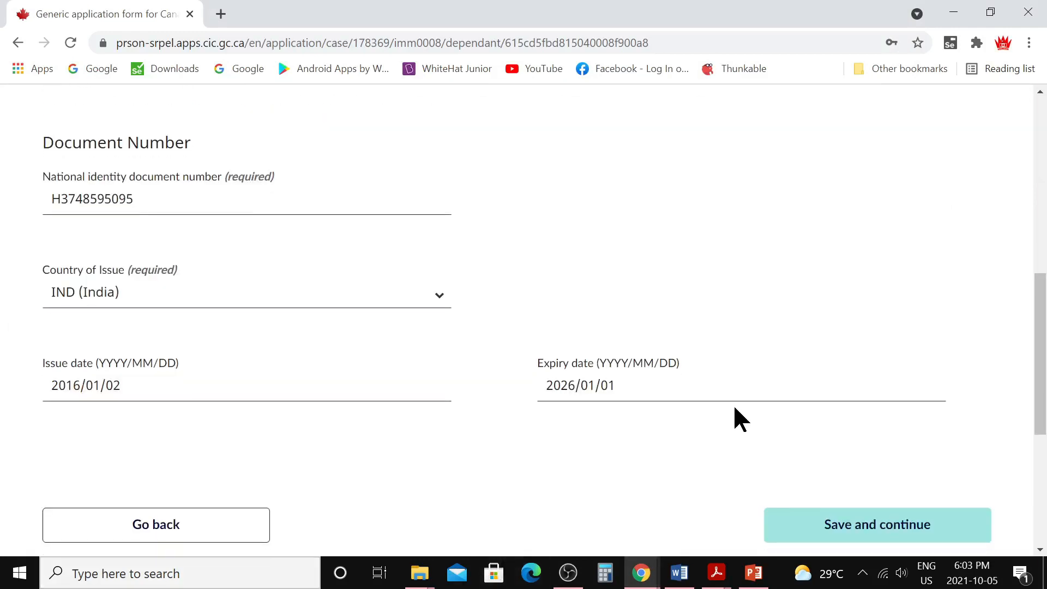
click(890, 533)
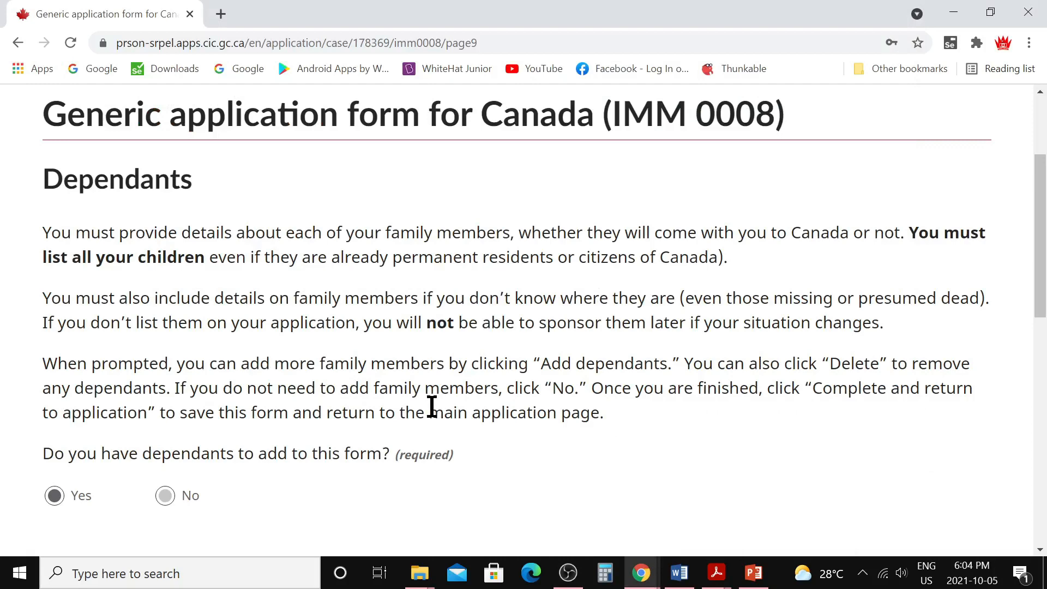
- Review the list of added dependants, complete the IMM 0008 form, and return to the main application
scroll(431, 406, down, 6)
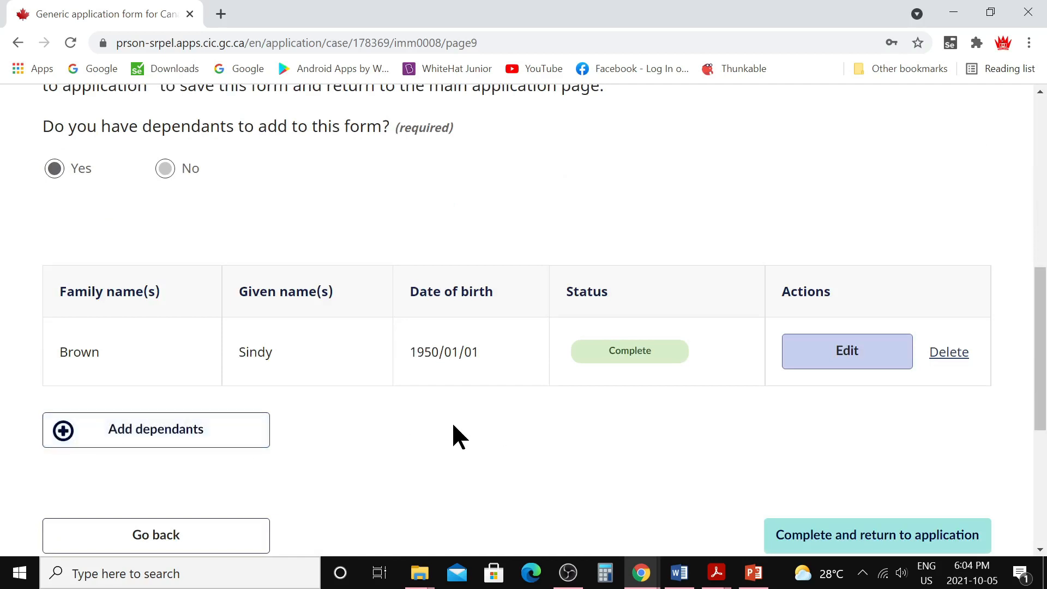
scroll(452, 421, down, 2)
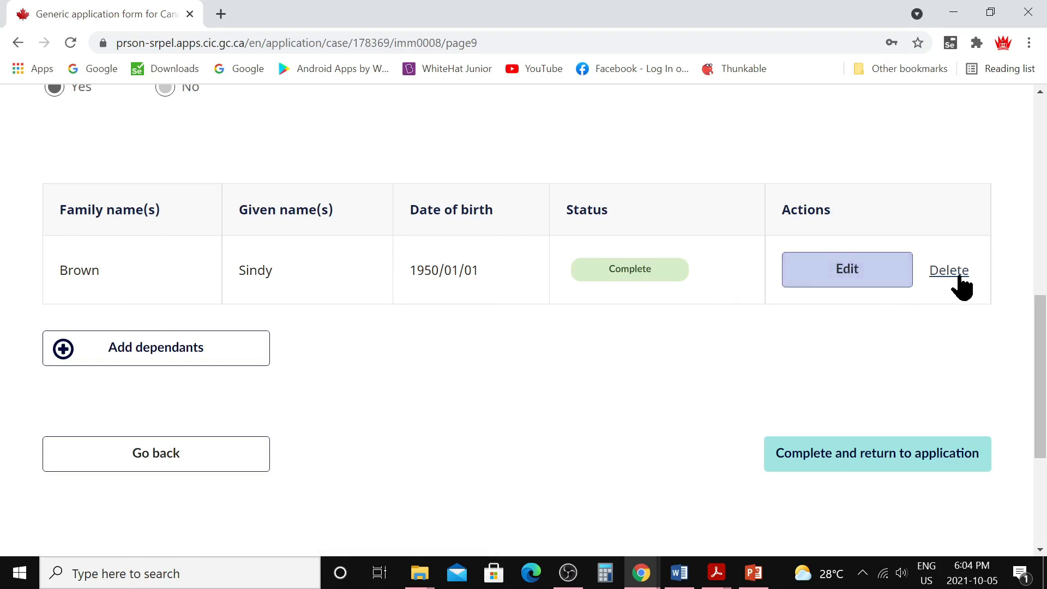
click(830, 468)
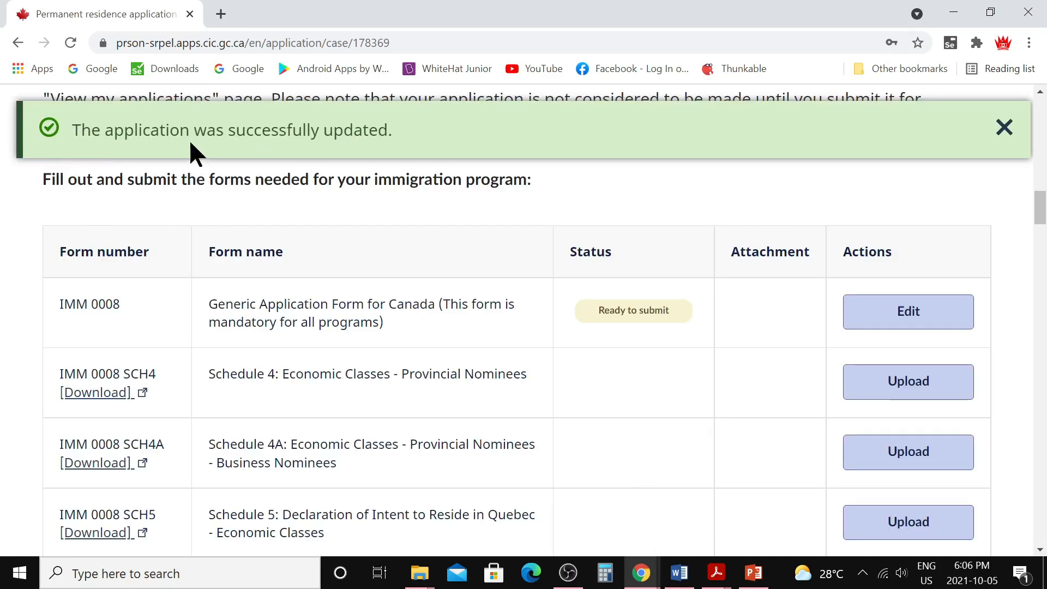